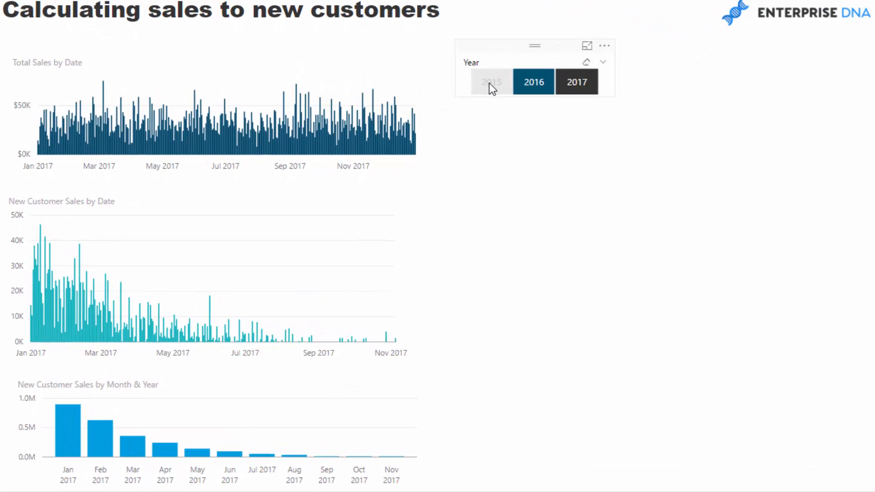
Step: Switch the Year slicer between 2015, 2016 and 2017 to compare total sales and new customer sales across the charts
left_click(489, 83, "ctrl")
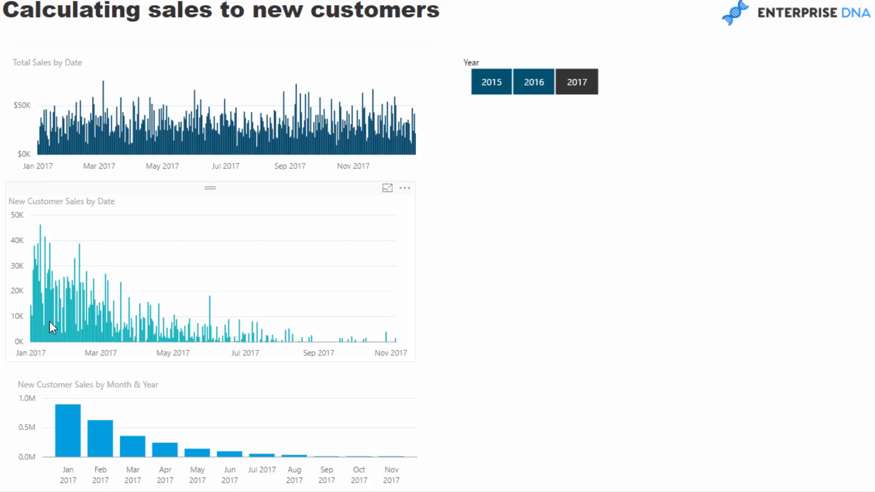
left_click(494, 83)
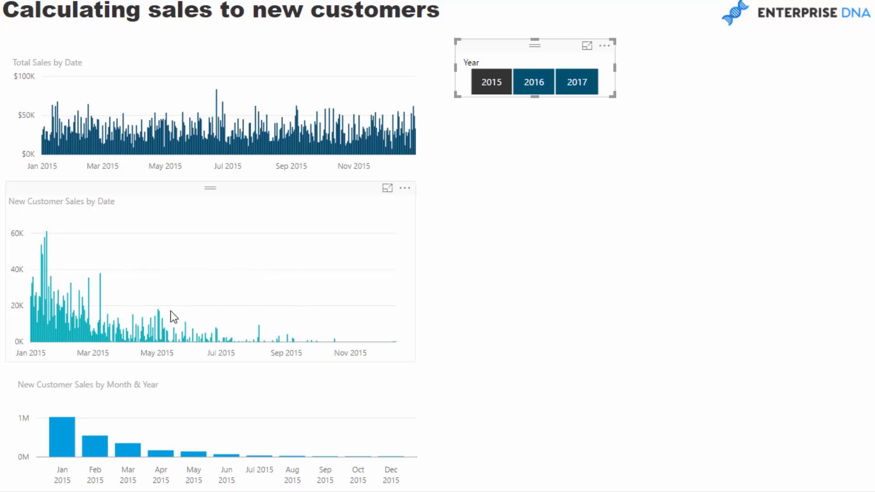
left_click(535, 76)
left_click(578, 83)
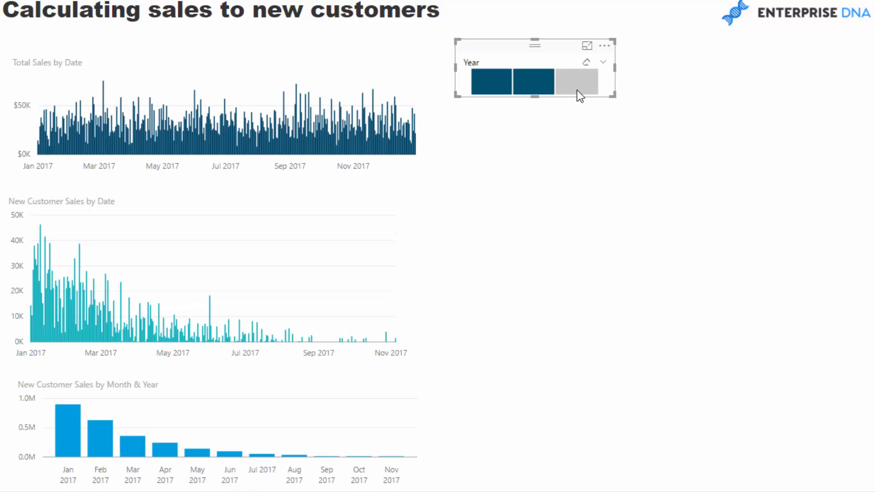
left_click(531, 83)
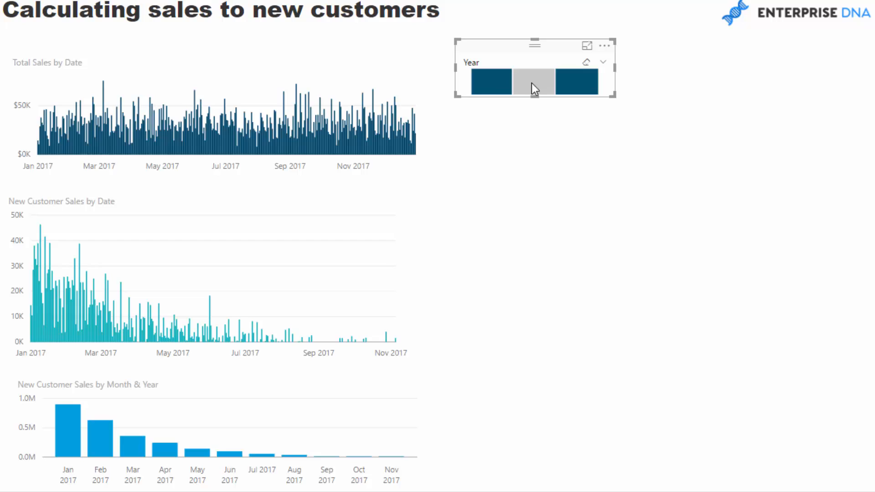
left_click(486, 84)
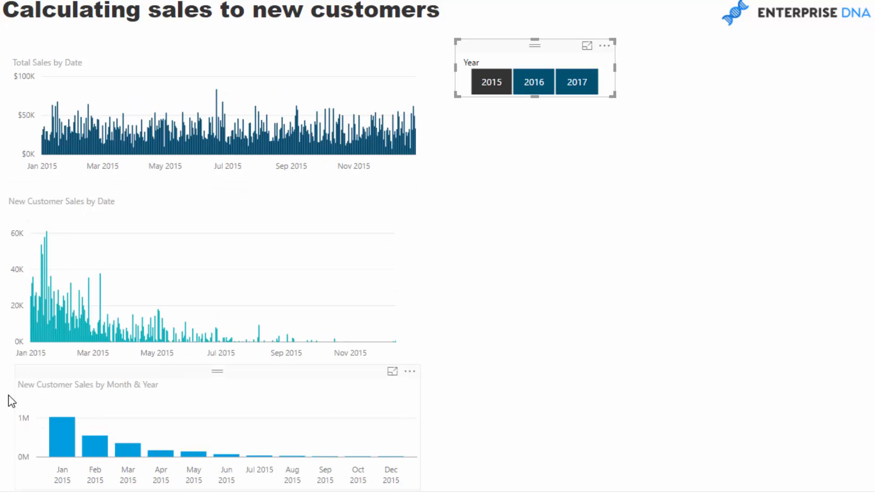
left_click(530, 80)
left_click(510, 84)
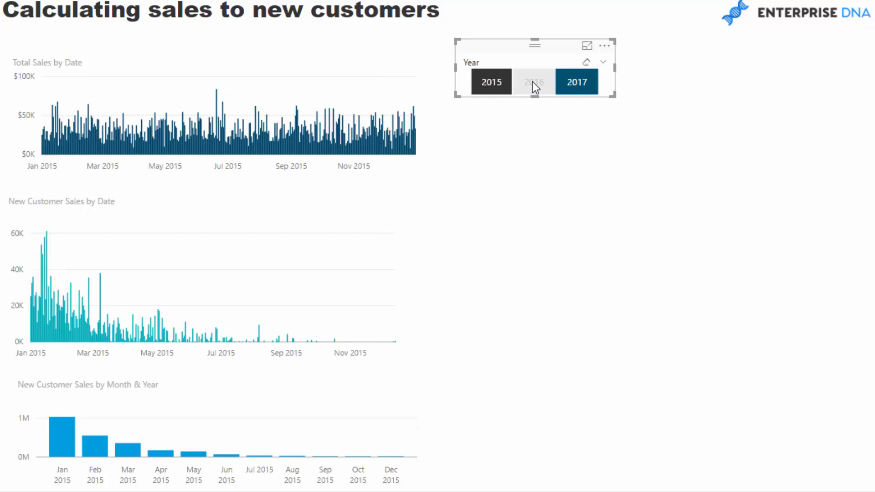
left_click(532, 82)
left_click(577, 75)
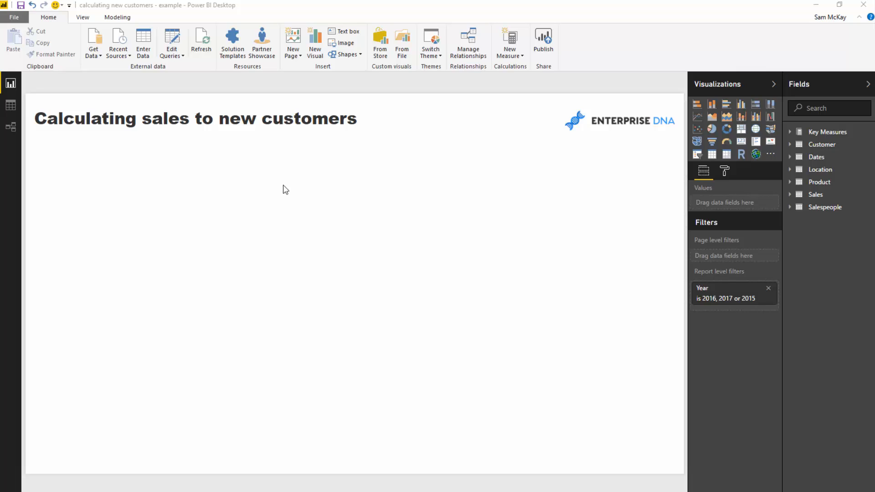
Step: Delete the existing New Customer Sales measure from the Key Measures table
left_click(196, 169)
left_click(791, 133)
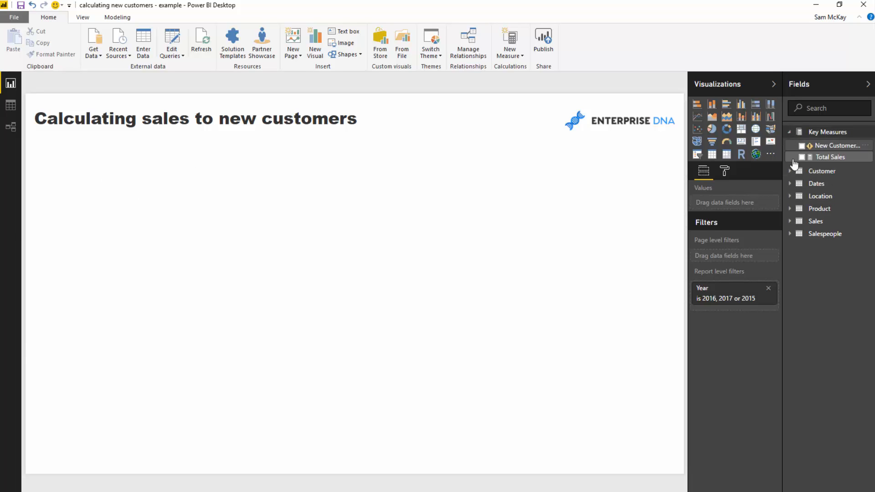
left_click(857, 147)
right_click(857, 146)
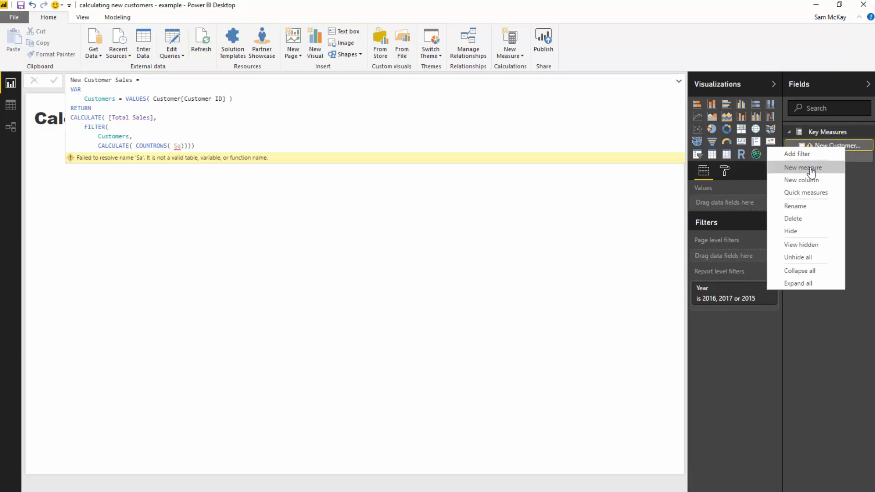
left_click(816, 220)
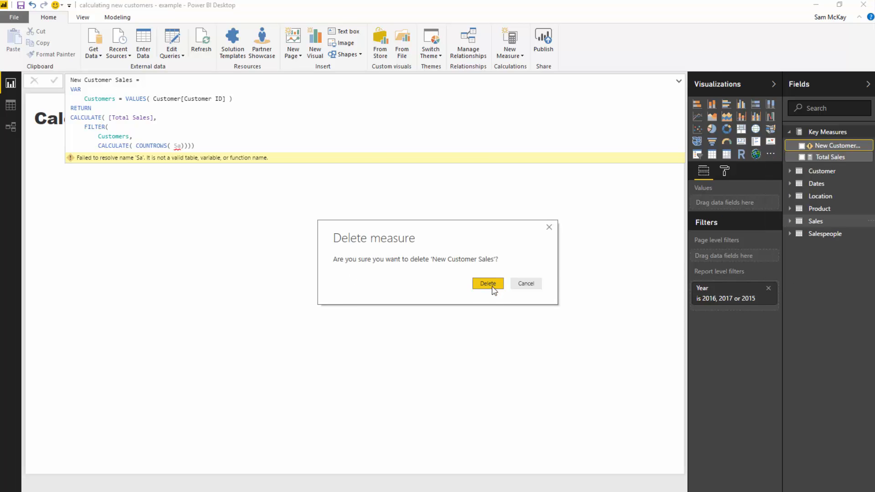
left_click(487, 284)
Step: Build a table visual of Date and Total Sales, enlarge it and position it below the report title
left_click(816, 172)
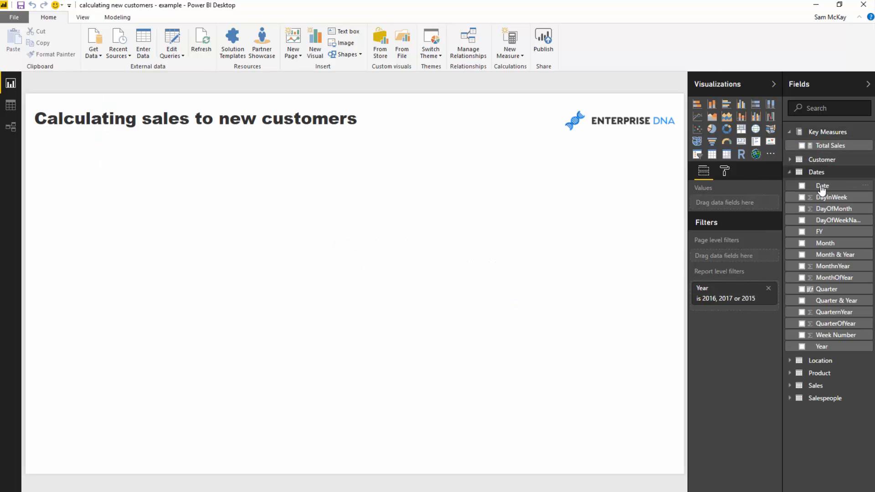
left_click_drag(820, 186, 307, 197)
left_click_drag(830, 145, 729, 214)
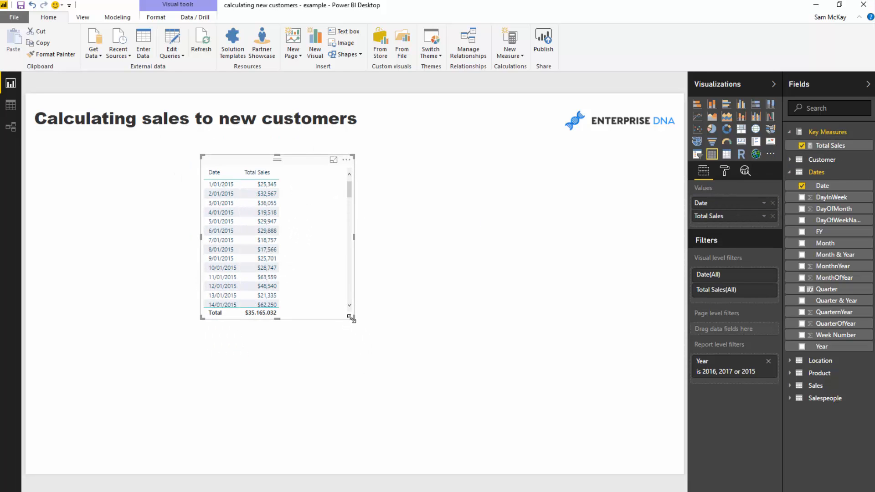
left_click_drag(353, 318, 564, 444)
left_click_drag(469, 371, 381, 372)
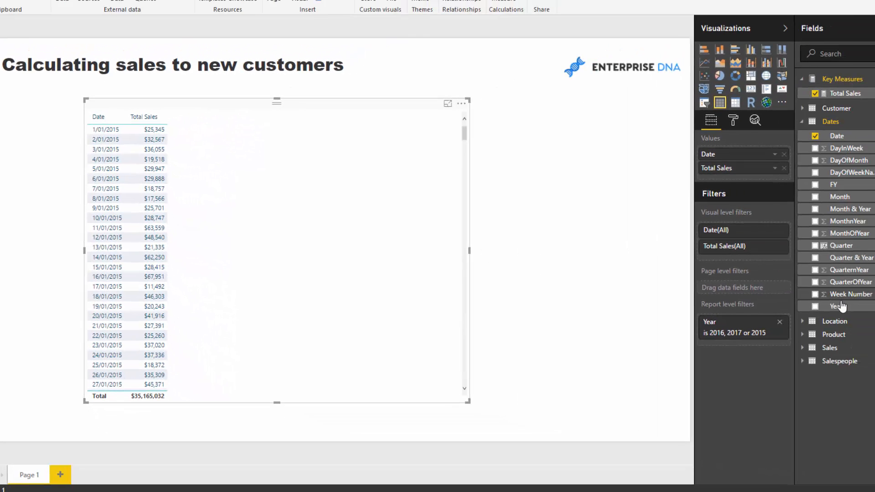
Step: Add a Year slicer beside the sales table, shrink it to fit its list and reposition it
left_click_drag(838, 305, 608, 160)
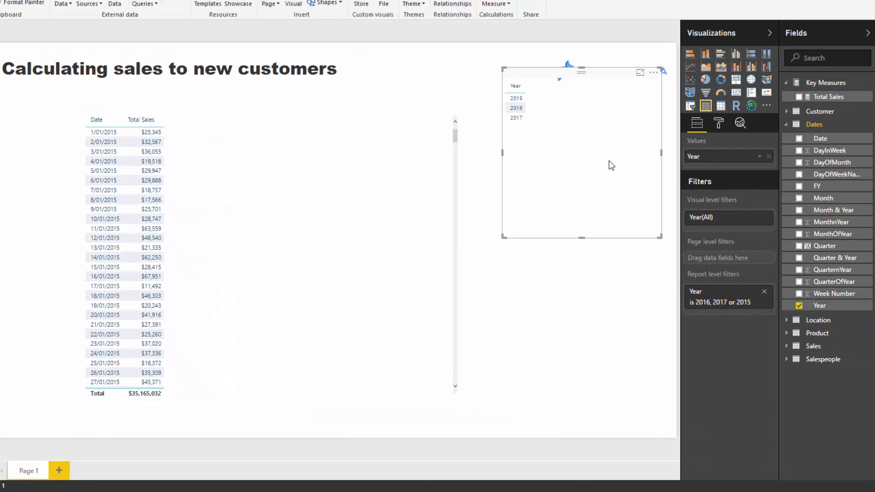
left_click(691, 107)
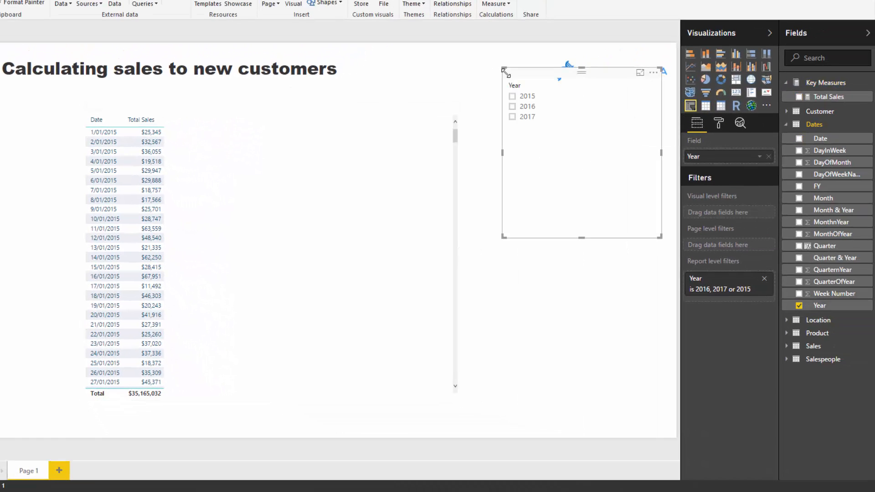
left_click_drag(504, 69, 593, 164)
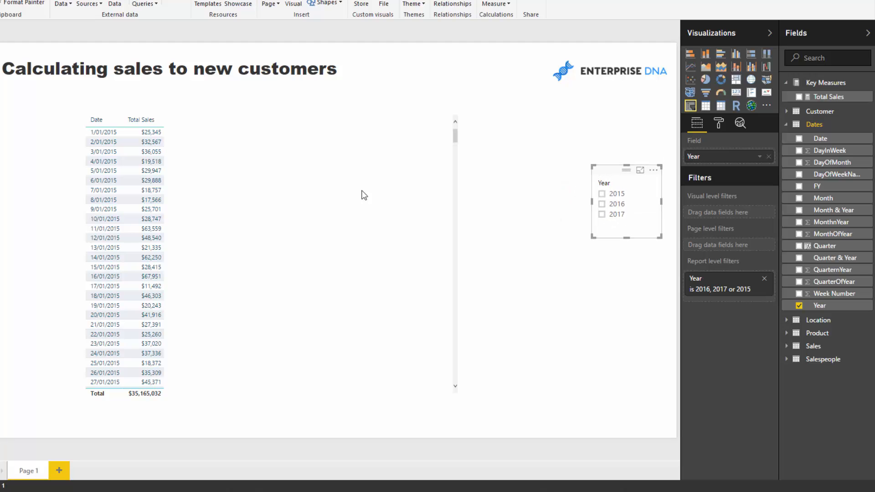
left_click(301, 203)
left_click(621, 182)
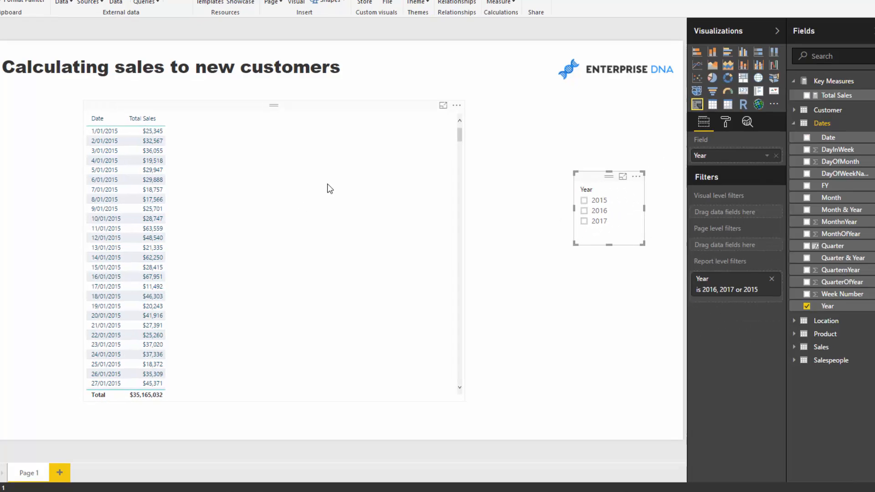
Step: Create a measure named New Customer Sales and begin its formula with a VAR line
left_click(332, 186)
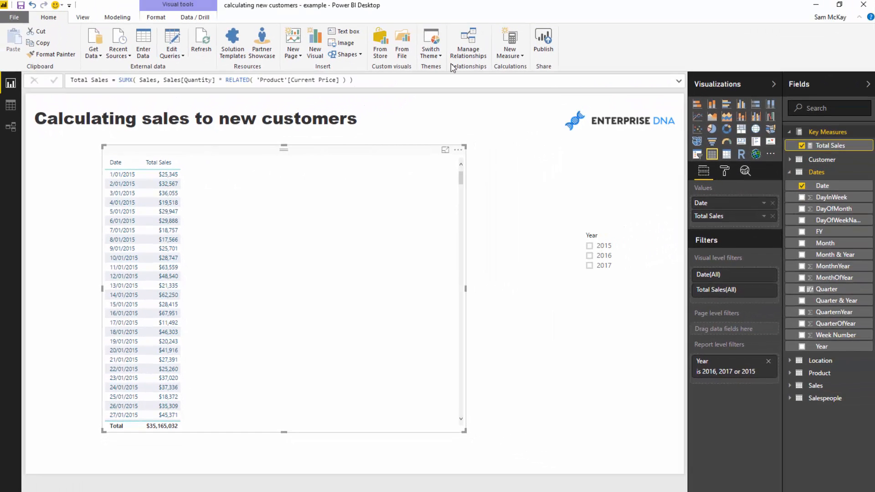
left_click(510, 45)
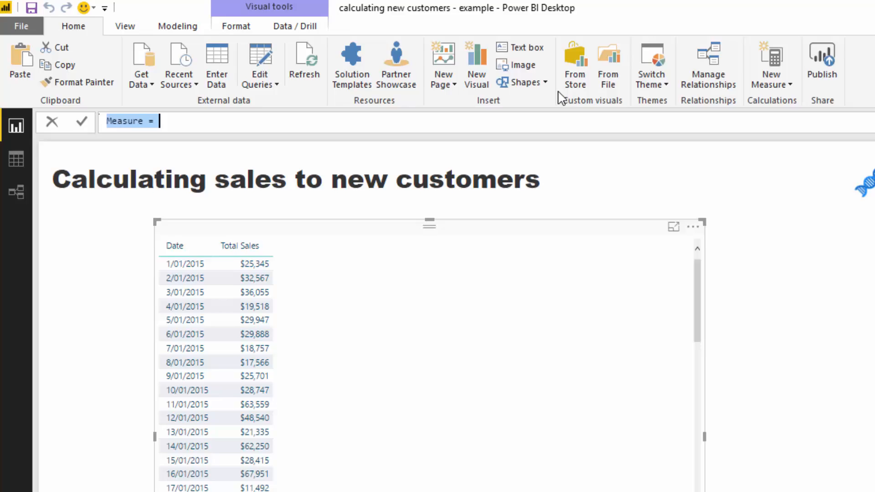
type("New")
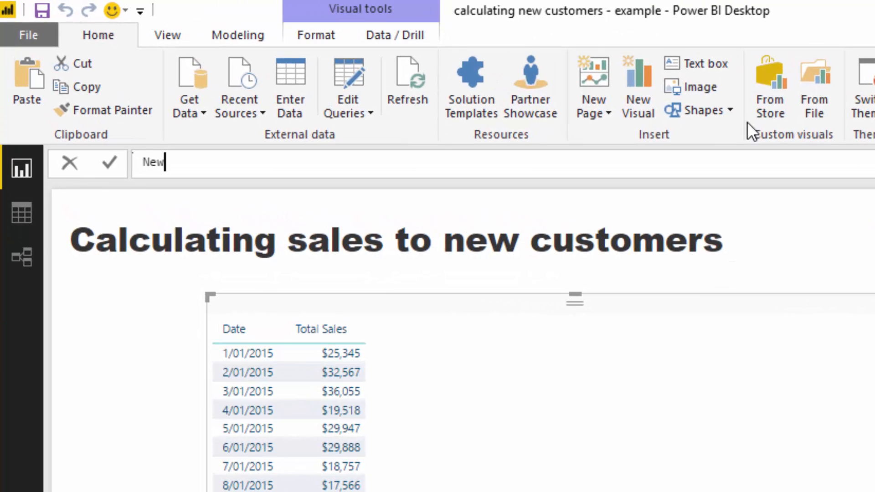
type(" Customer ")
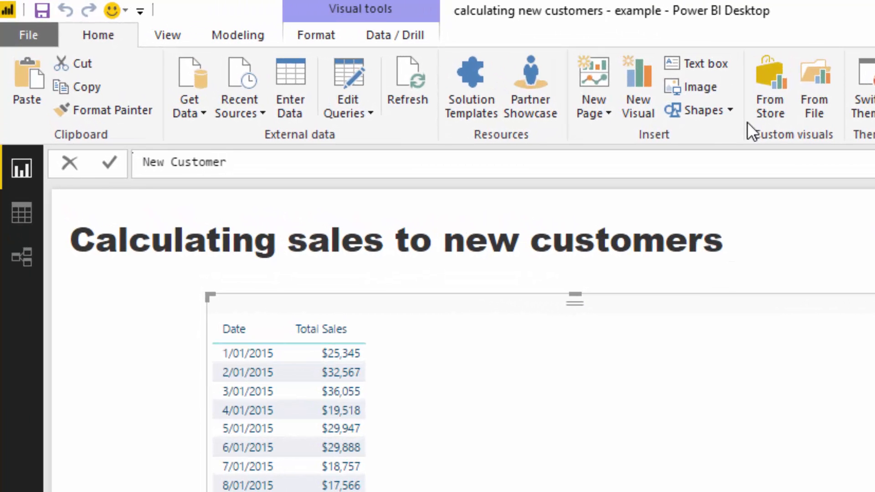
type("Sales =")
key("shift+Return")
type("VAR")
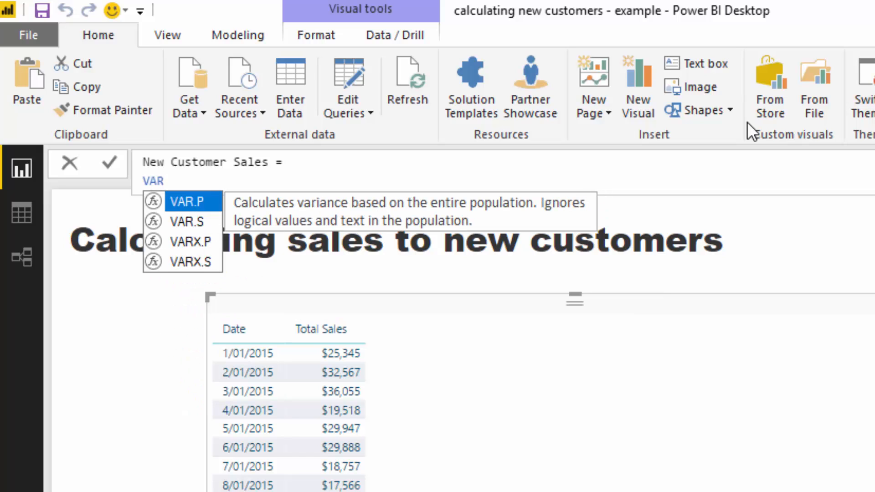
key("Escape")
key("shift+Return")
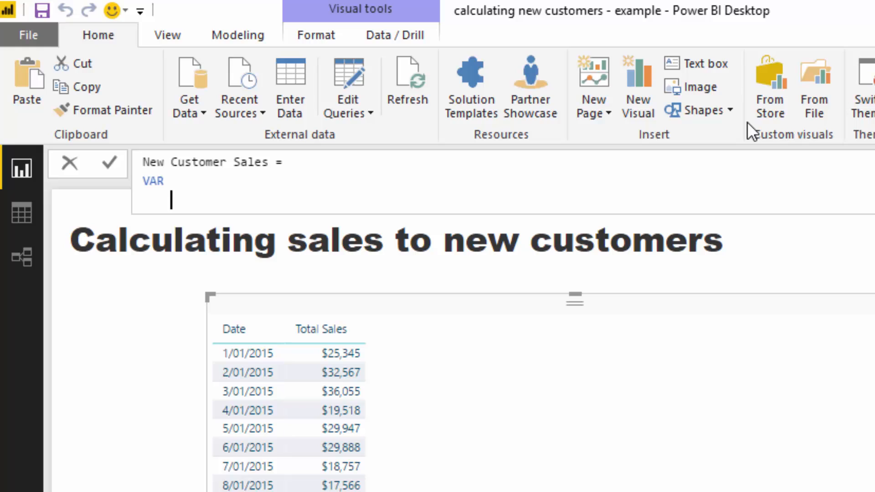
Step: Define the variable Customers as VALUES( Customer[Customer ID] ) in the measure formula, without a trailing comma
type("Customers")
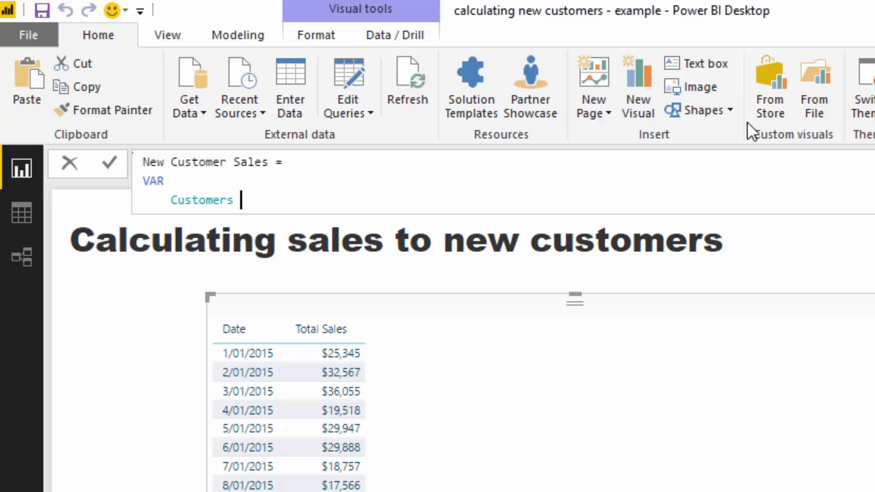
type("= VALUES(")
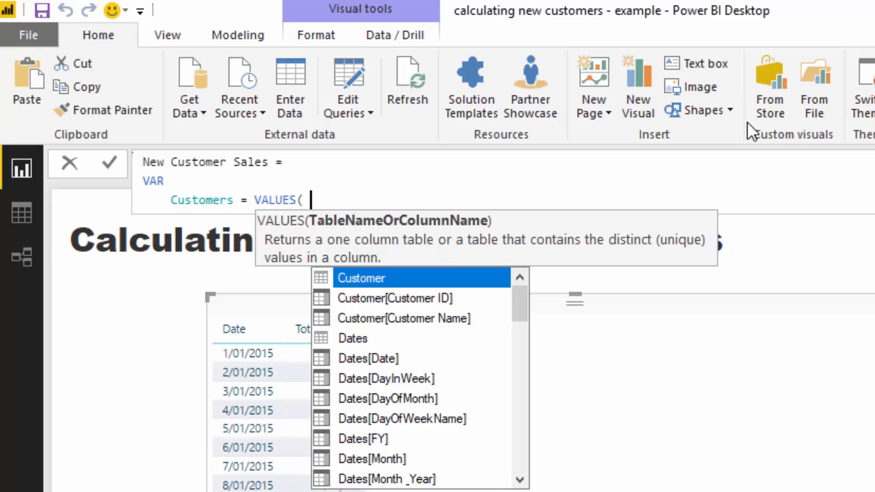
key("Down")
key("Tab")
type(")")
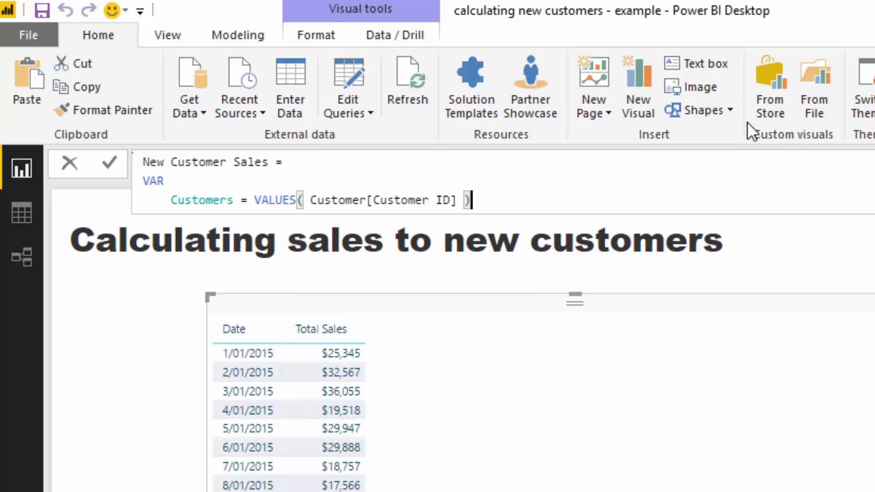
type(",")
key("alt")
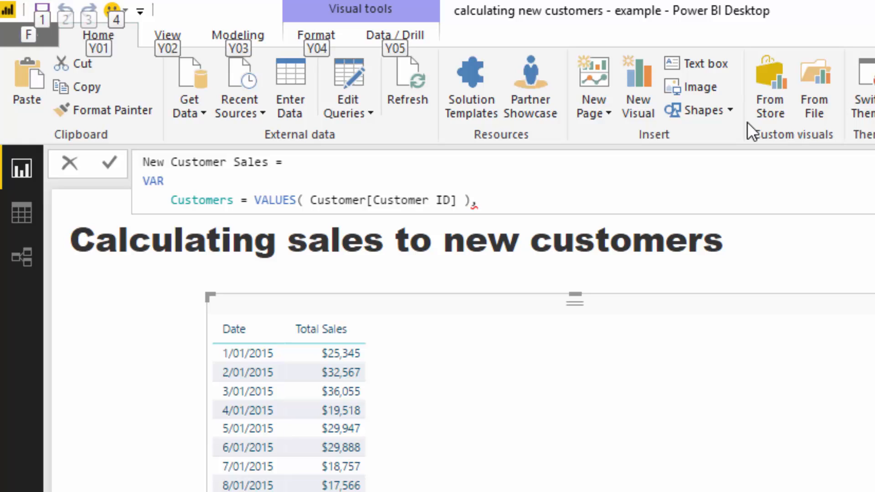
left_click(573, 186)
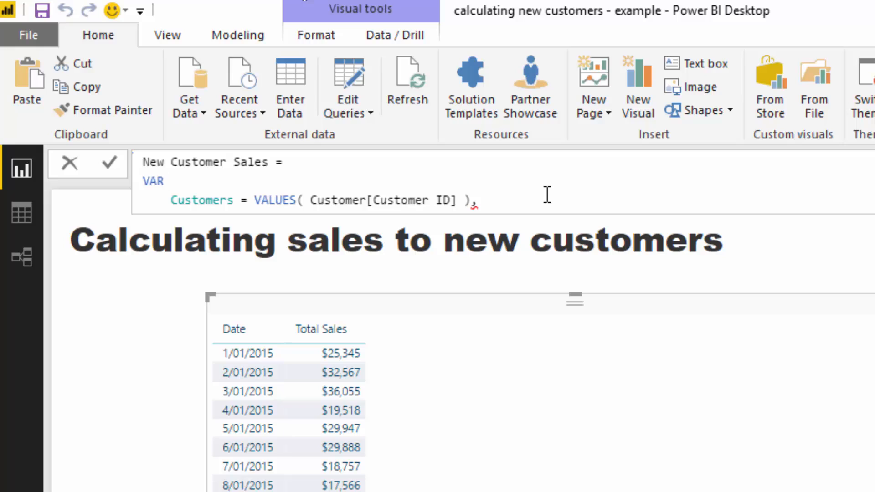
left_click(517, 205)
key("BackSpace")
key("shift+Return")
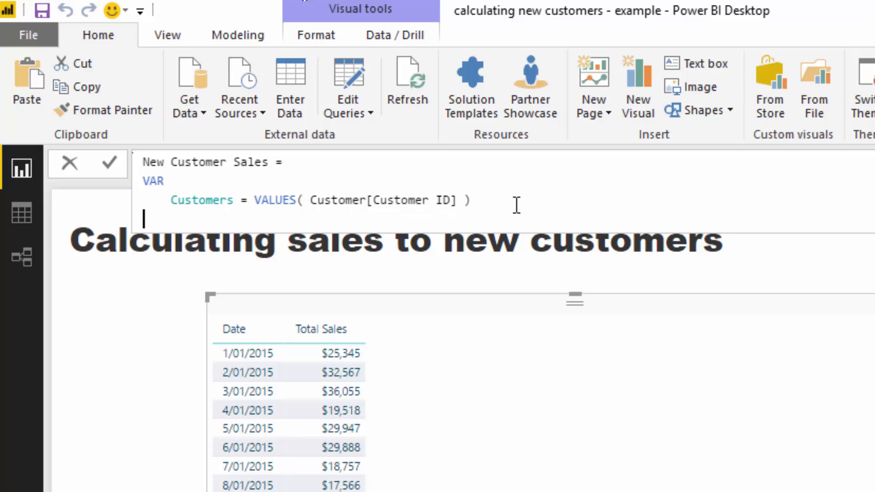
Step: Add a RETURN line followed by a CALCULATE function with [Total Sales] as its expression
type("RETURN")
key("shift+Return")
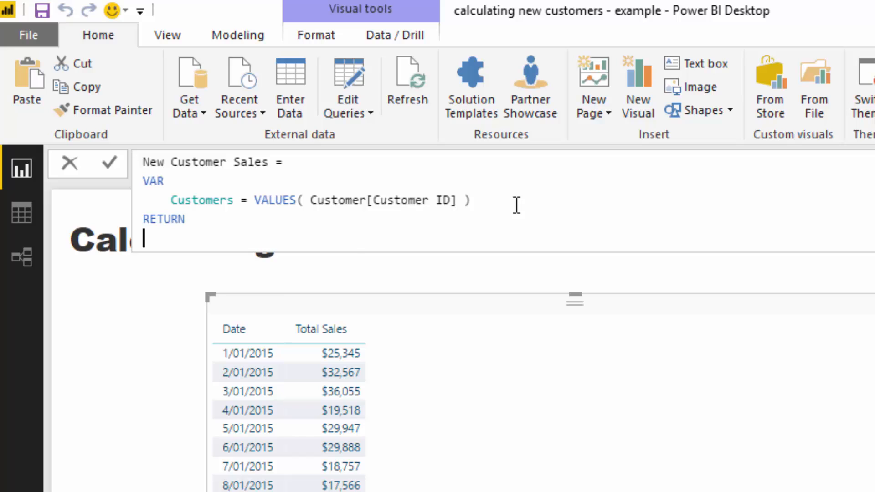
type("CALCULATE(")
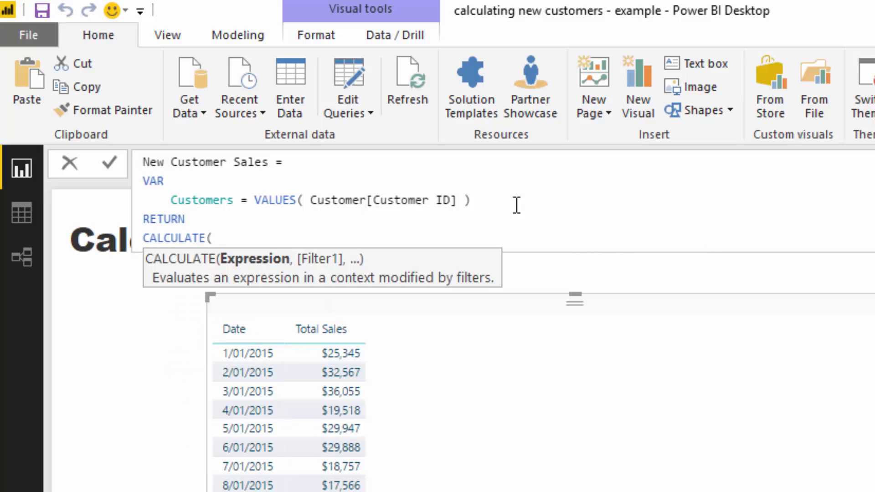
type(" [Tota")
key("Tab")
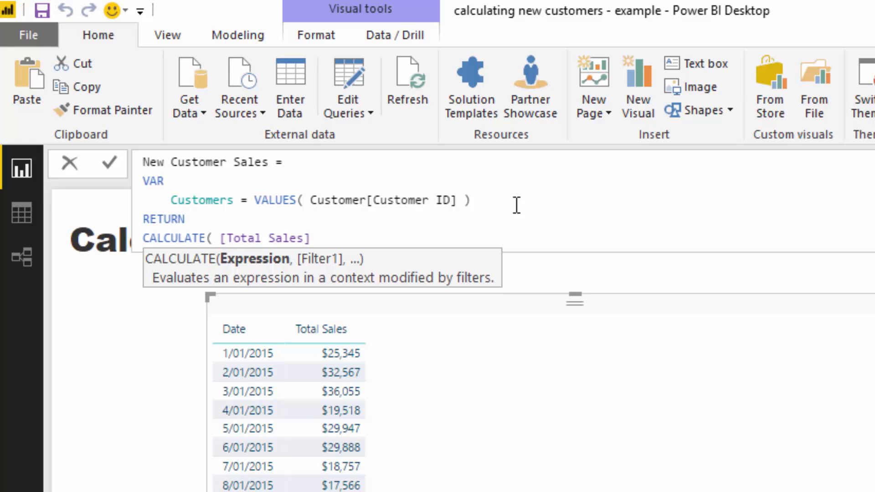
type(",")
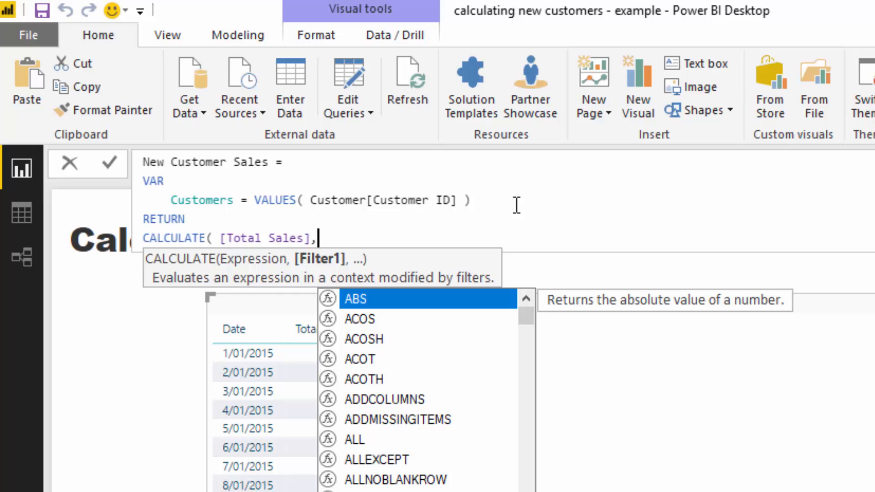
Step: Add an indented FILTER function as the CALCULATE filter, with the Customers variable as its table argument
key("shift+Return")
key("Escape")
key("Tab")
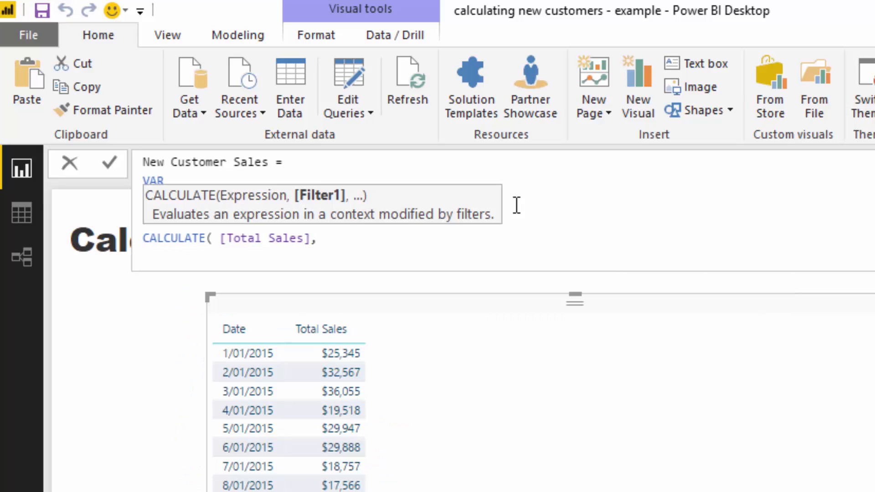
type("FILTER(")
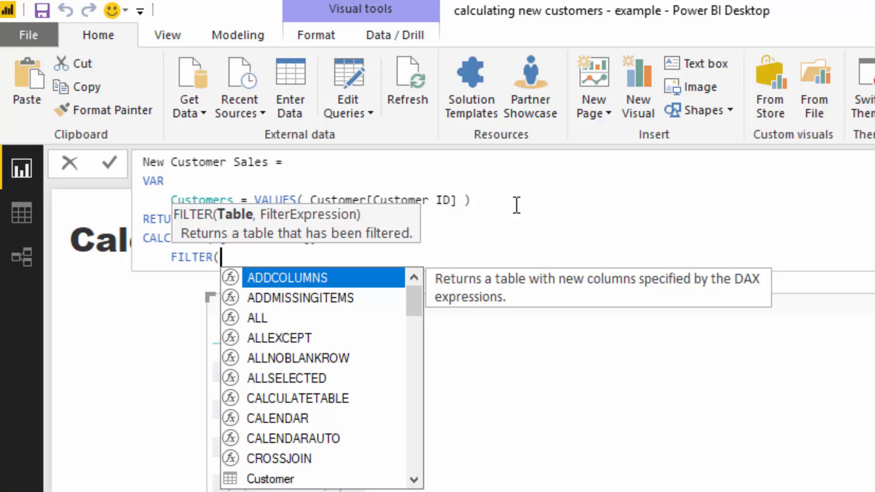
key("shift+Return")
key("Tab")
key("Tab")
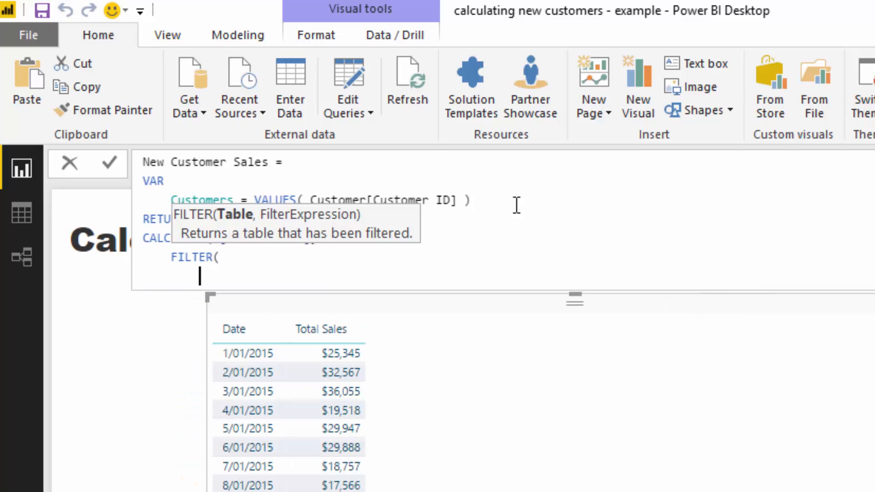
type("Cus")
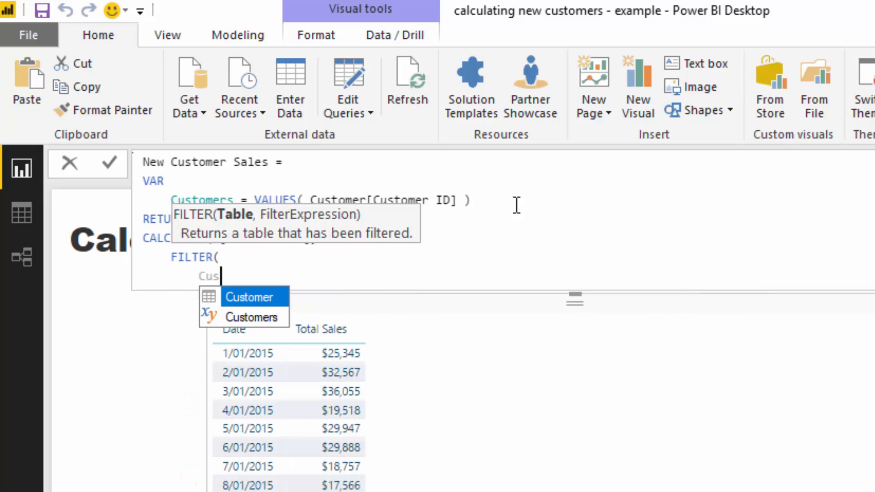
type("tomers,")
Step: Start the FILTER's condition on a new line with a nested CALCULATE that has COUNTROWS( Sales ) as its expression
key("shift+Return")
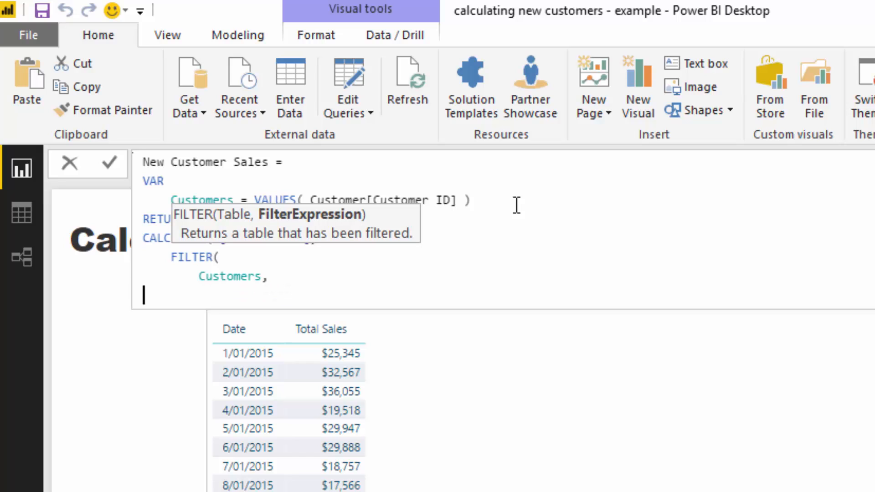
key("Tab")
key("Tab")
type("CAL")
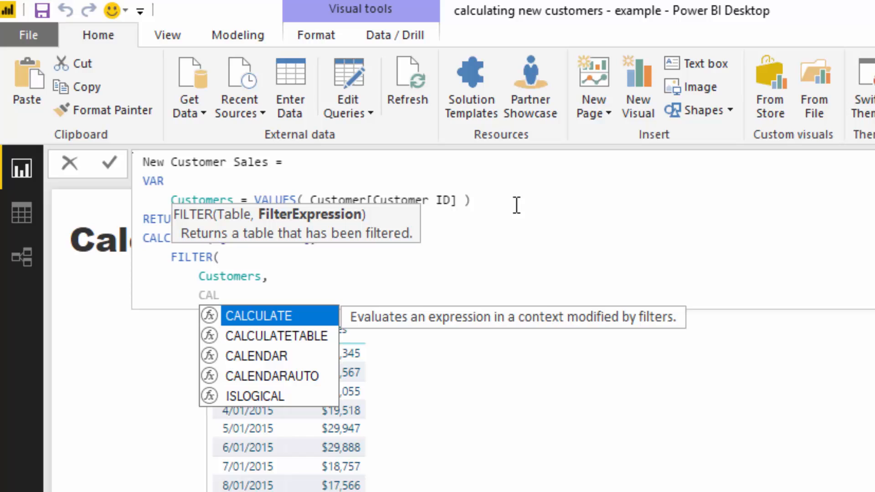
key("Tab")
type("COUN")
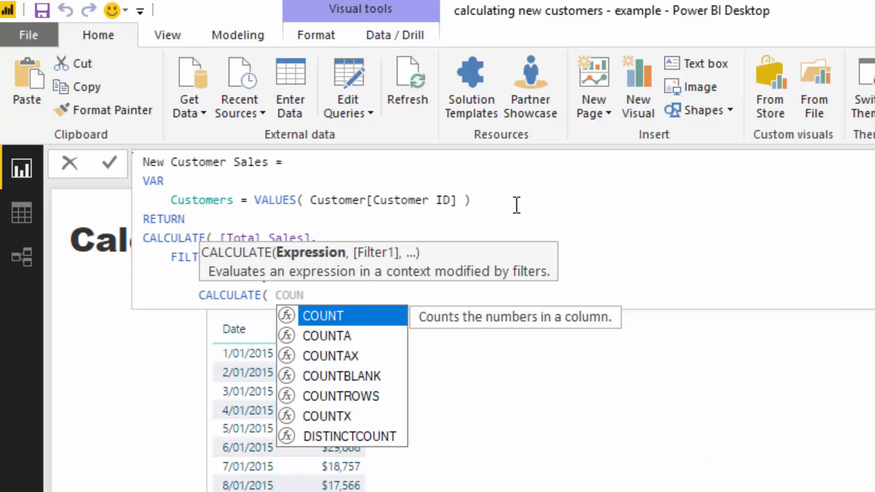
key("Down")
key("Down")
key("Down")
key("Down")
key("Tab")
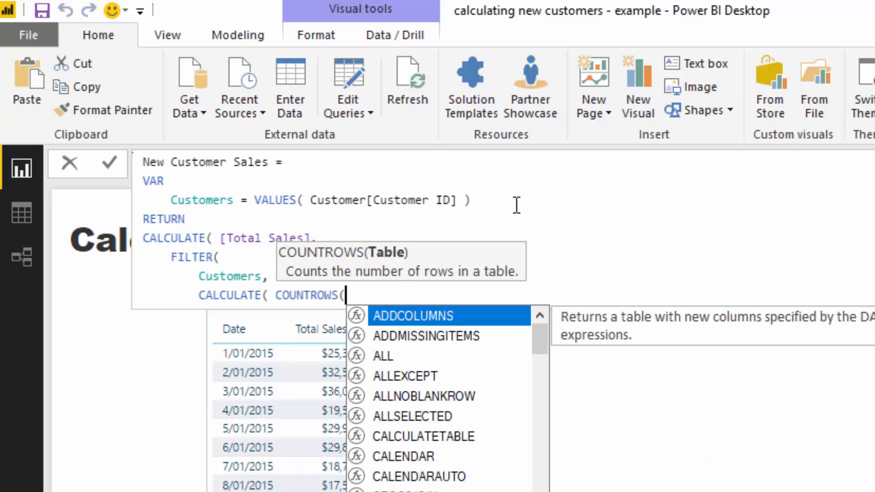
type("Sales )")
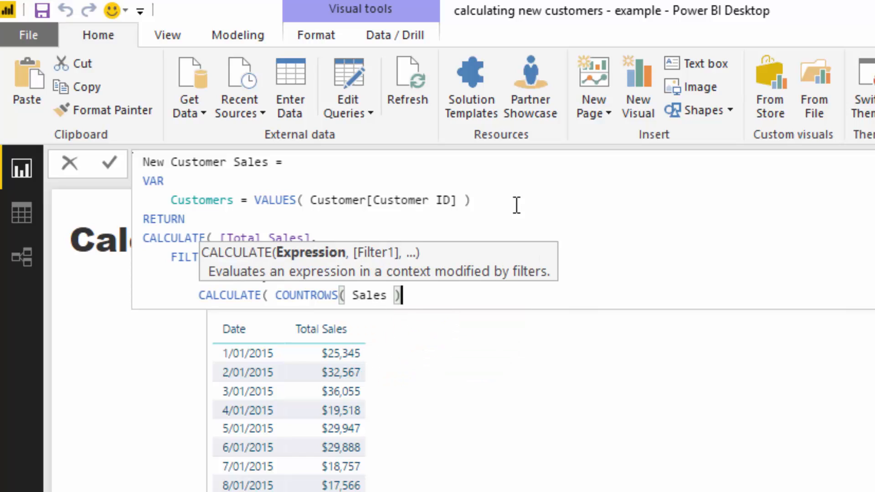
type(",")
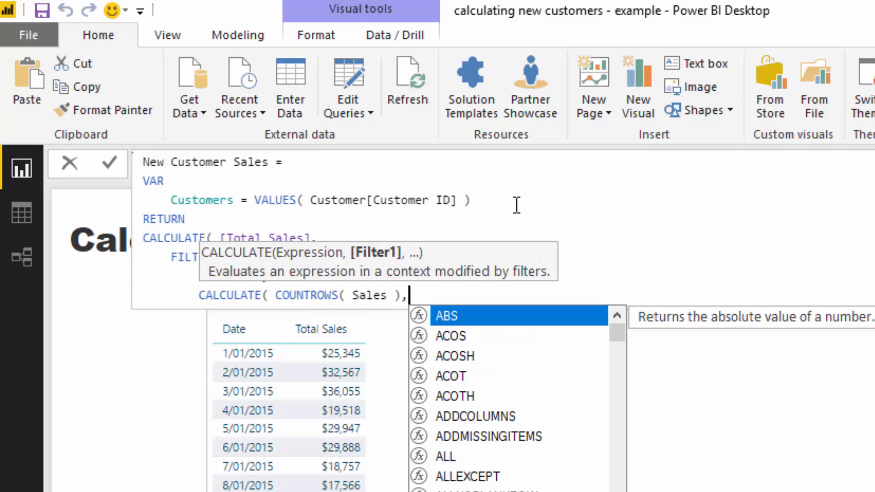
Step: Add an indented FILTER over ALLSELECTED( Dates ) as the nested CALCULATE's filter argument
key("alt+Return")
key("Tab")
key("Tab")
key("Tab")
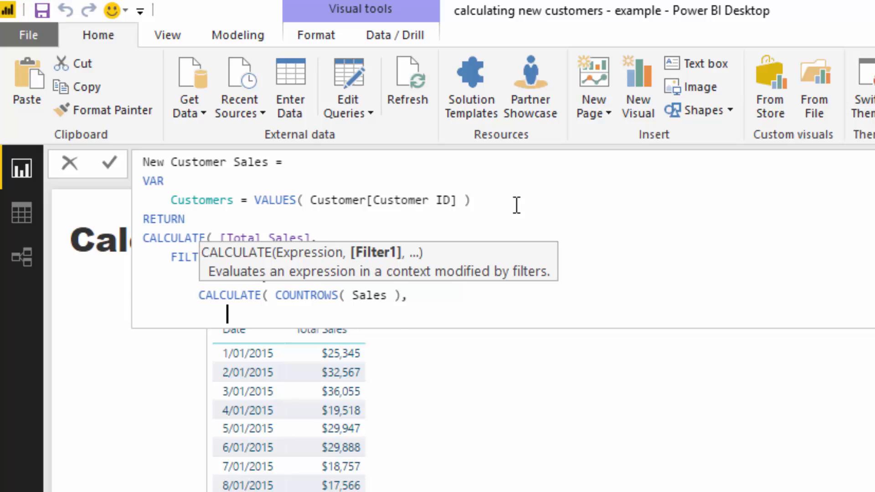
type("FILTER( ALL")
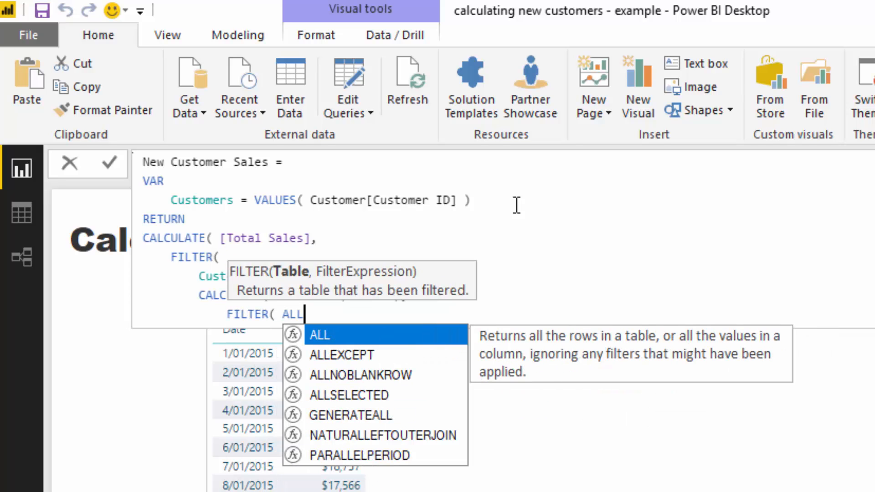
key("Down")
key("Down")
key("Down")
key("Tab")
type("(")
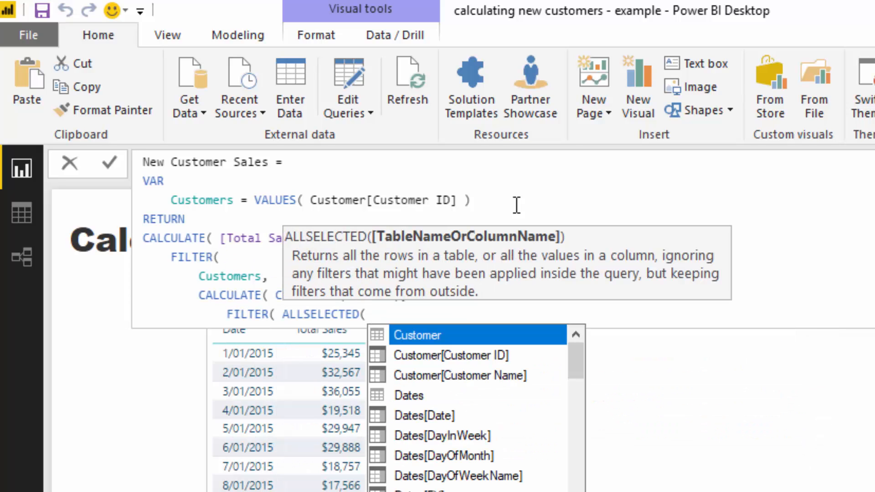
type(" Dat")
key("Tab")
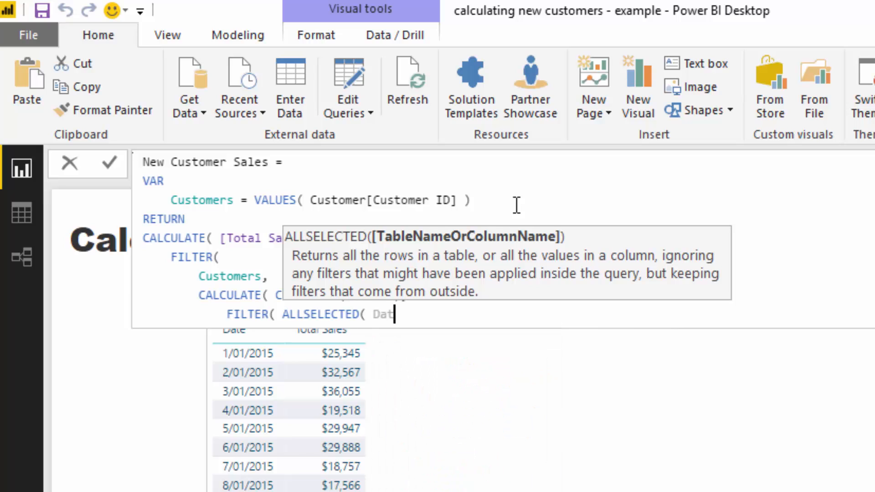
type("), ")
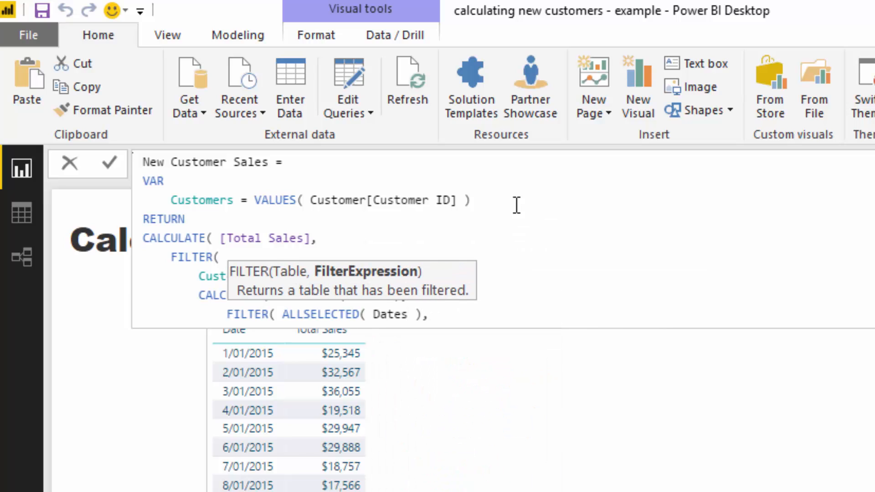
Step: Enter the date condition Dates[Date] < MIN( Dates[Date] in the inner FILTER
type("Date")
key("Down")
key("Down")
key("Down")
key("Down")
key("Tab")
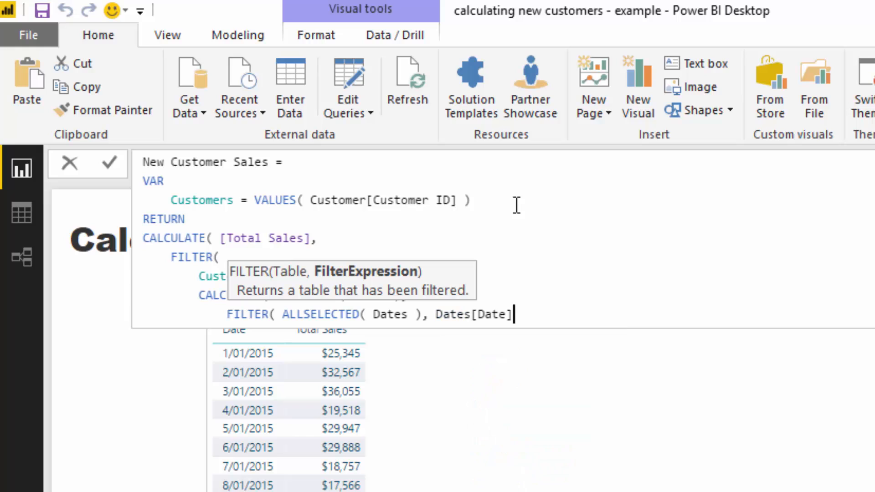
type("< MIN( Da")
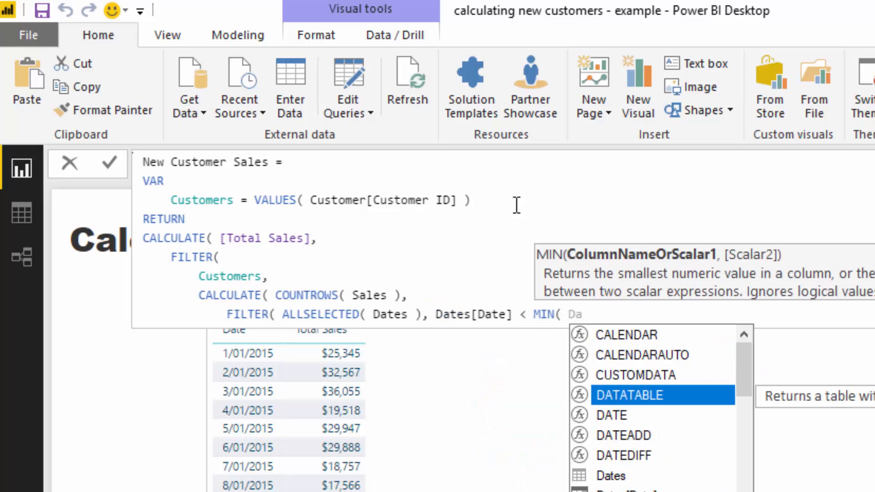
key("Down")
key("Down")
key("Down")
key("Down")
key("Down")
key("Tab")
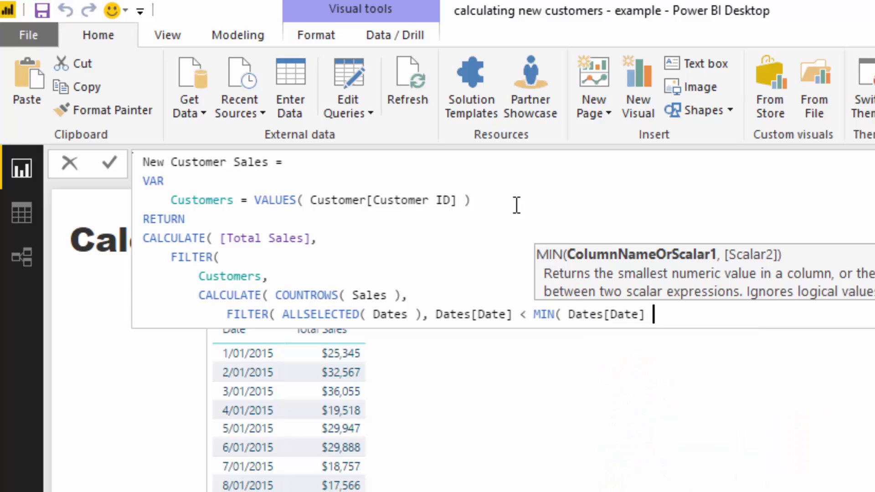
Step: Close the inner functions, compare the nested CALCULATE with = 0, and close the outer FILTER and CALCULATE
type(") ) ) ")
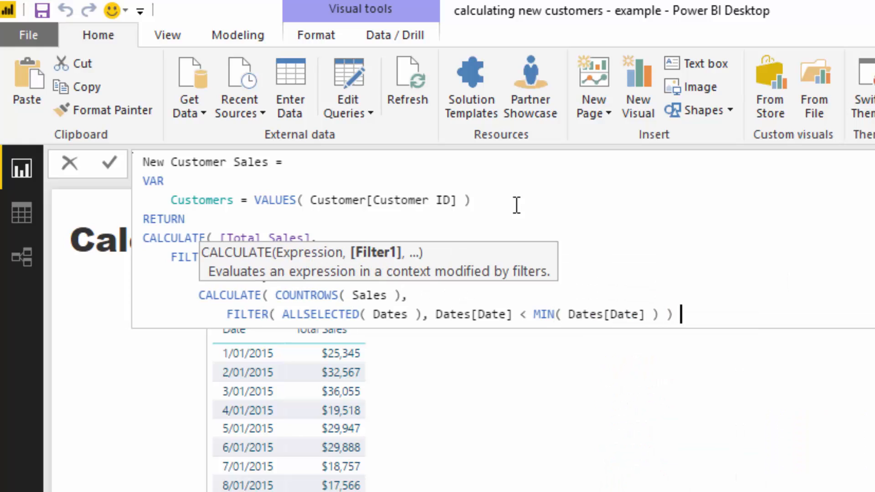
type(" ) = 0 )")
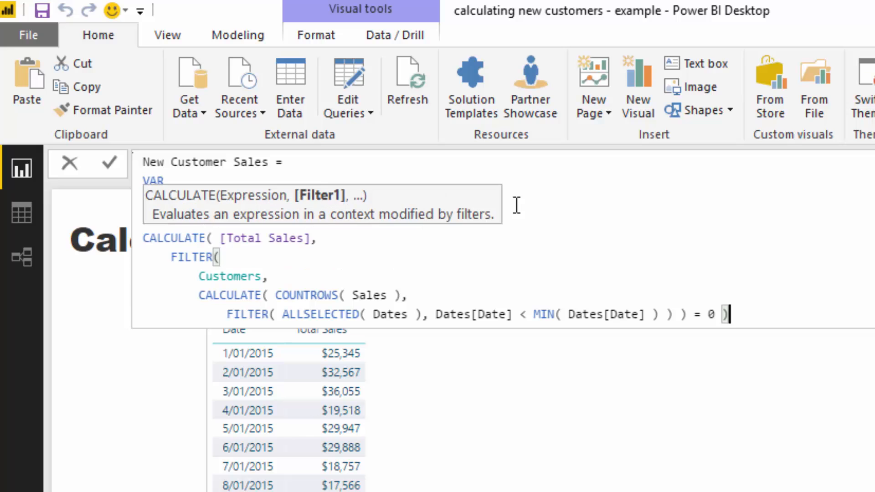
type(" )")
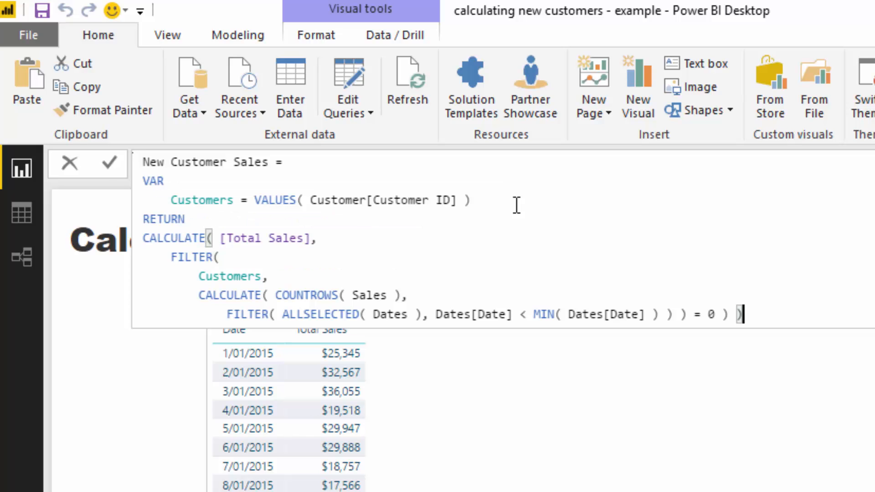
Step: Commit the measure formula and add New Customer Sales to the sales table as a column
key("Return")
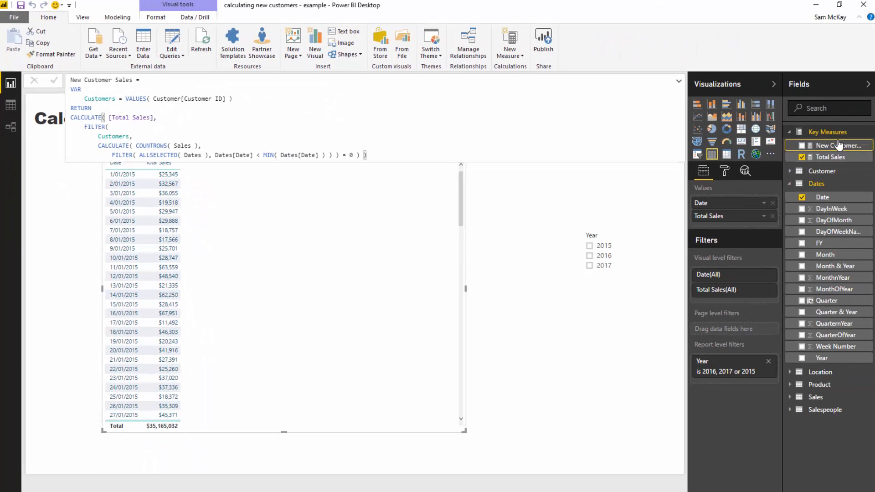
left_click_drag(839, 145, 287, 244)
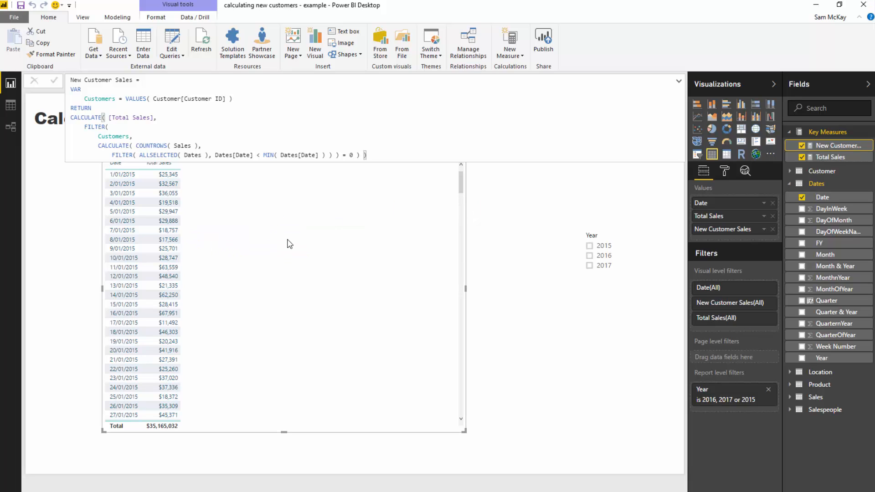
left_click(489, 220)
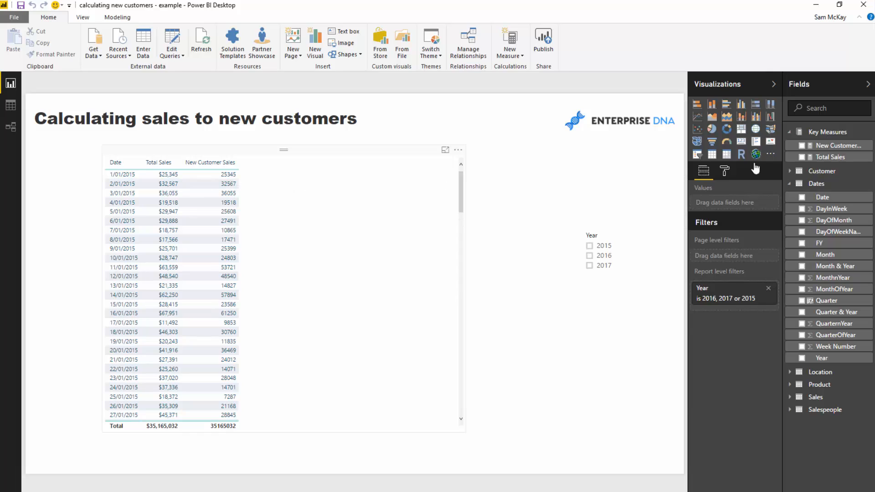
Step: Format the New Customer Sales measure as $ English (United States) currency
left_click(302, 185)
left_click(827, 146)
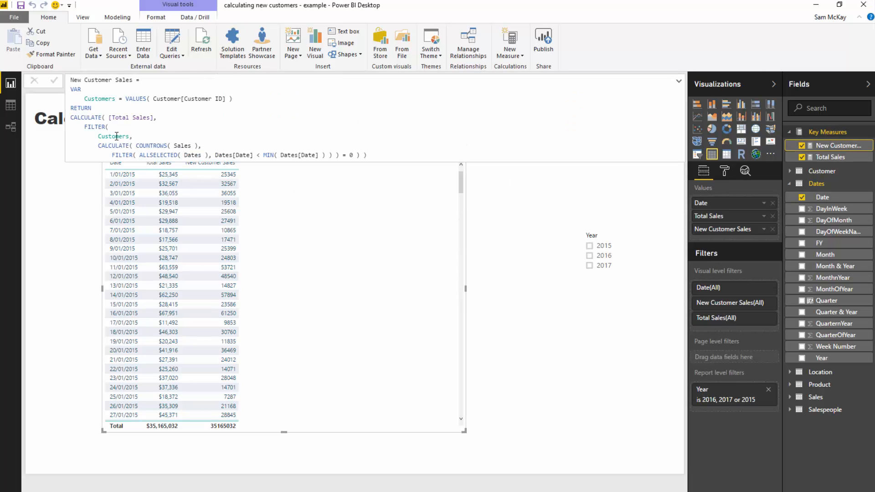
left_click(155, 17)
left_click(118, 17)
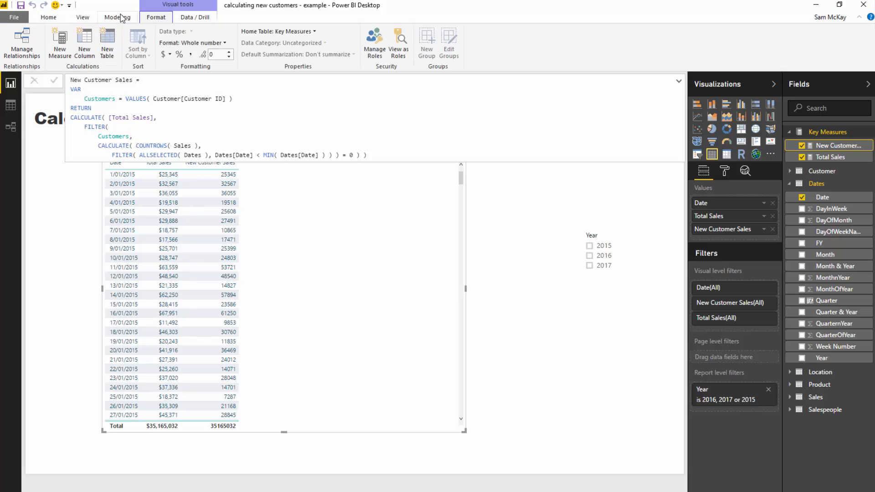
left_click(168, 55)
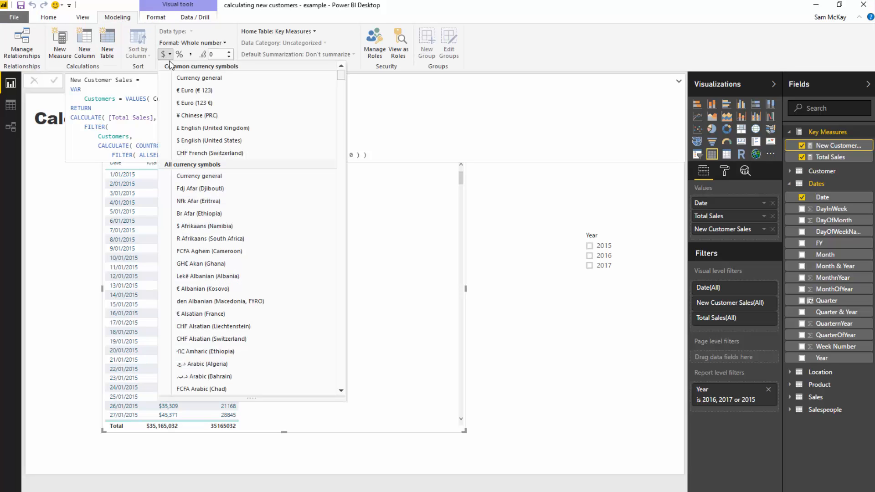
left_click(197, 141)
left_click(55, 207)
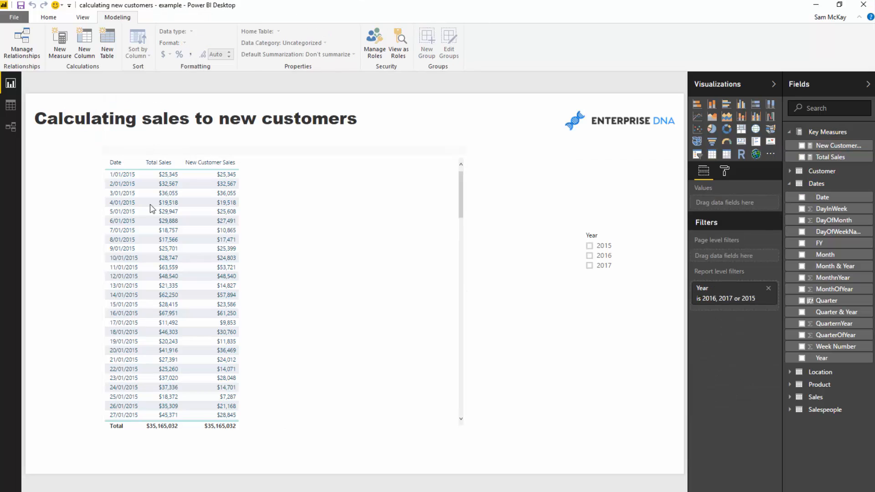
Step: Narrow the sales table, move it toward the middle of the page and place the Year slicer close beside it
left_click(335, 205)
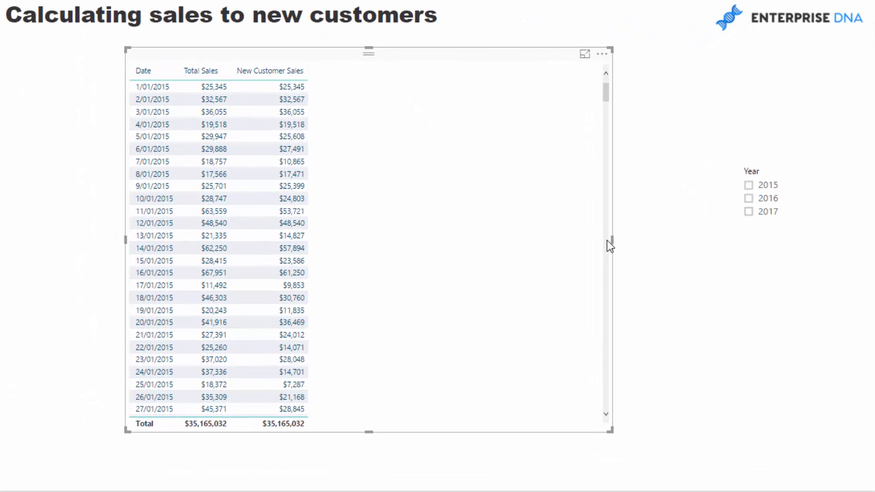
left_click_drag(611, 241, 453, 239)
left_click_drag(353, 177, 435, 185)
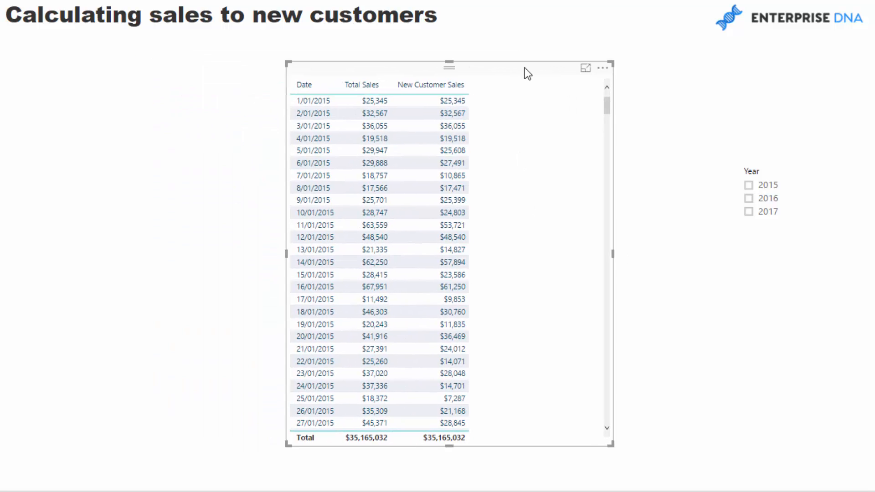
left_click_drag(524, 73, 505, 60)
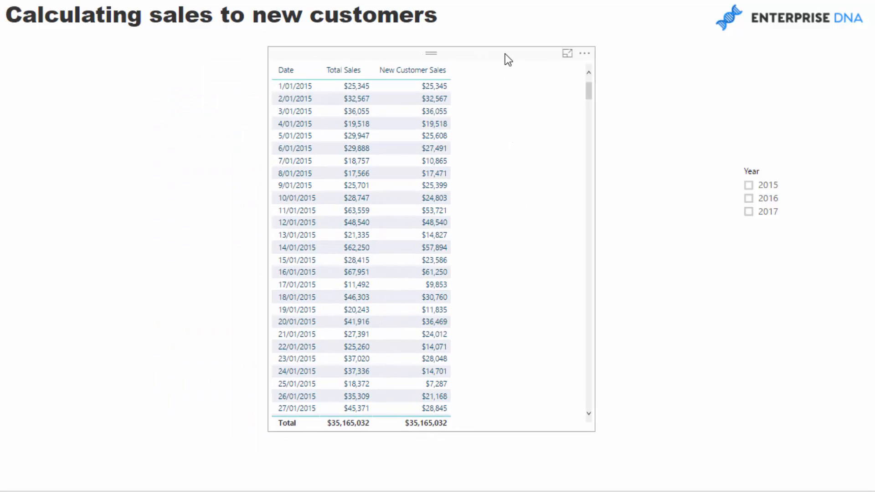
left_click_drag(741, 152, 627, 138)
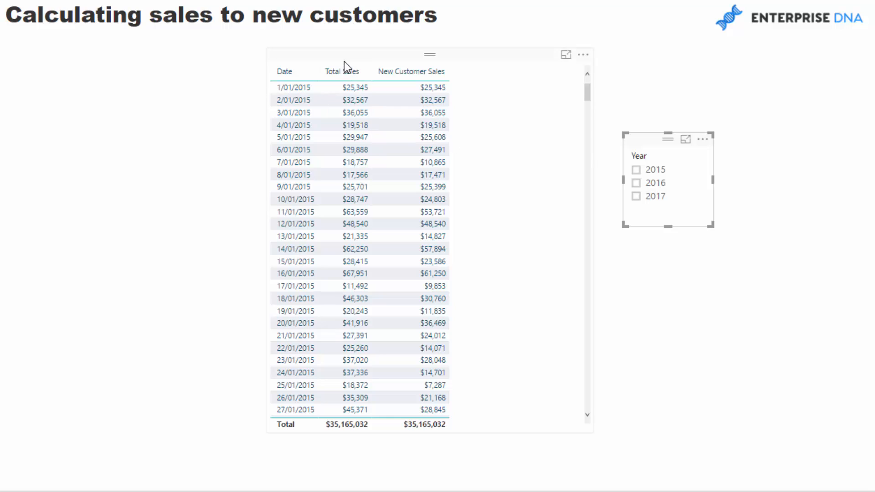
Step: Filter the sales table by 2015, 2016 and 2017 in turn, and open the New Customer Sales formula for review
left_click(637, 170)
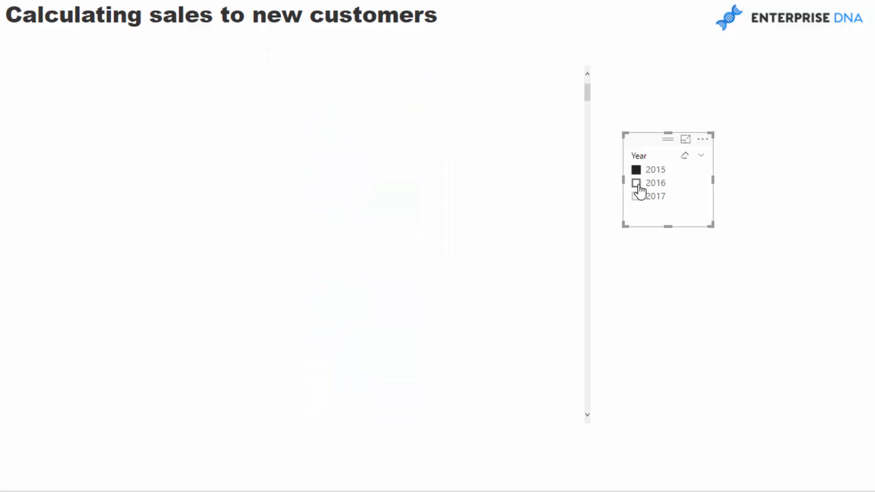
left_click(637, 183)
left_click(636, 197)
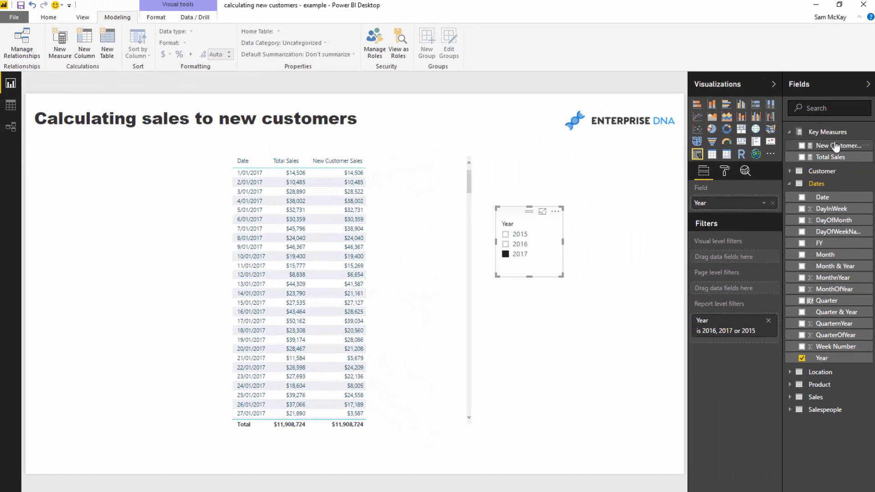
left_click(835, 147)
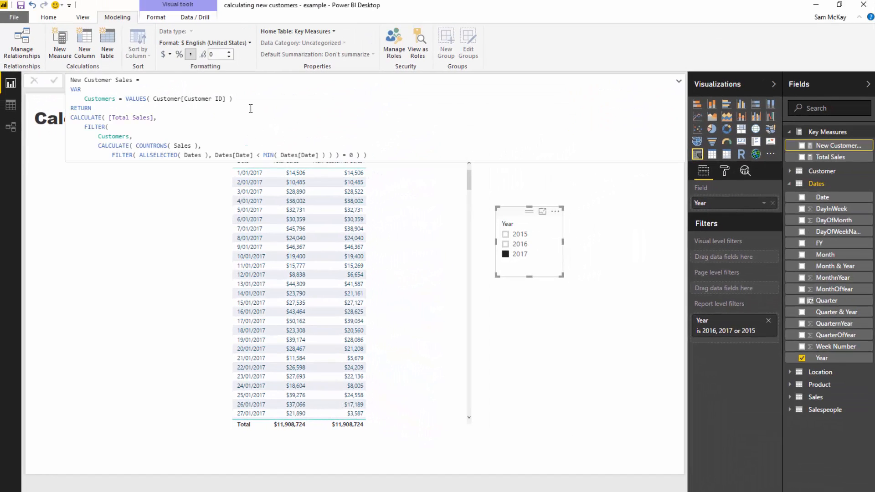
Step: Examine the Customers variable in the New Customer Sales formula, focusing on VALUES( Customer[Customer ID] )
left_click_drag(376, 157, 234, 99)
left_click(81, 80)
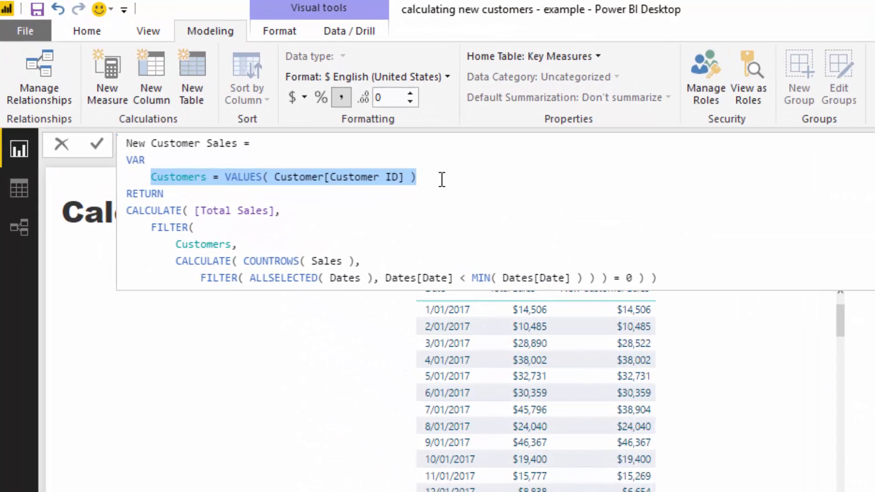
left_click_drag(431, 176, 225, 177)
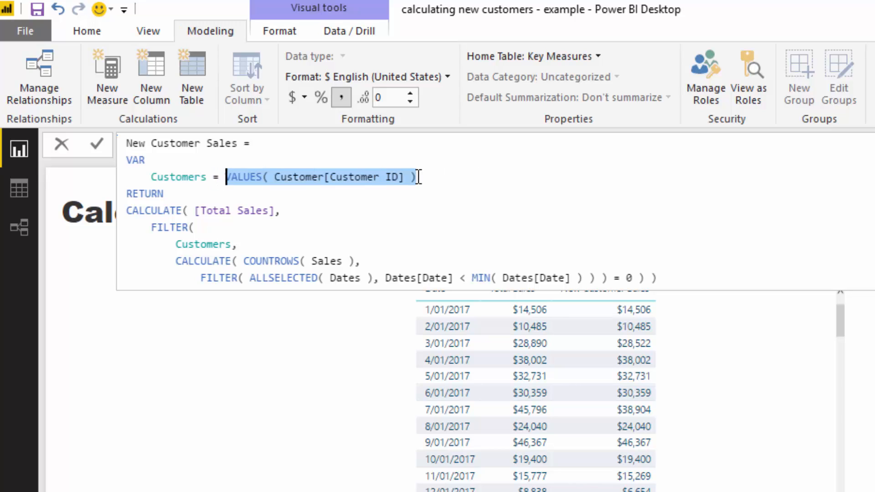
left_click_drag(405, 177, 349, 176)
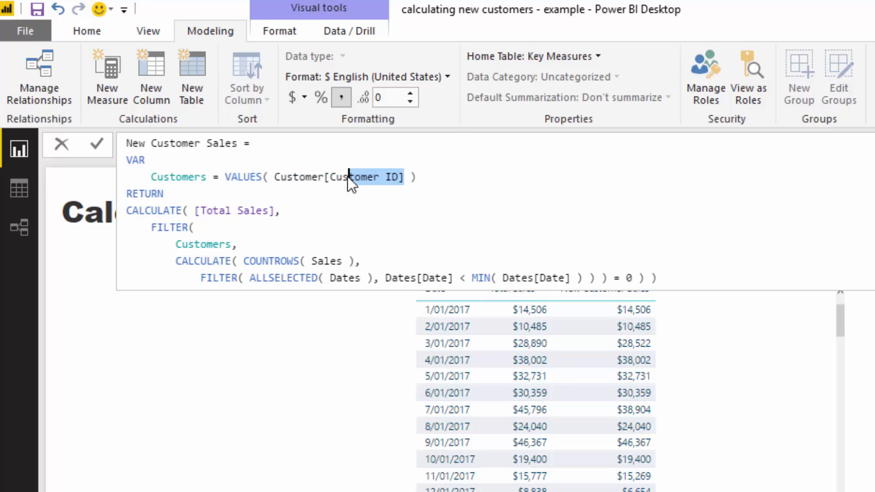
left_click(276, 210)
type(",")
left_click_drag(417, 178, 244, 177)
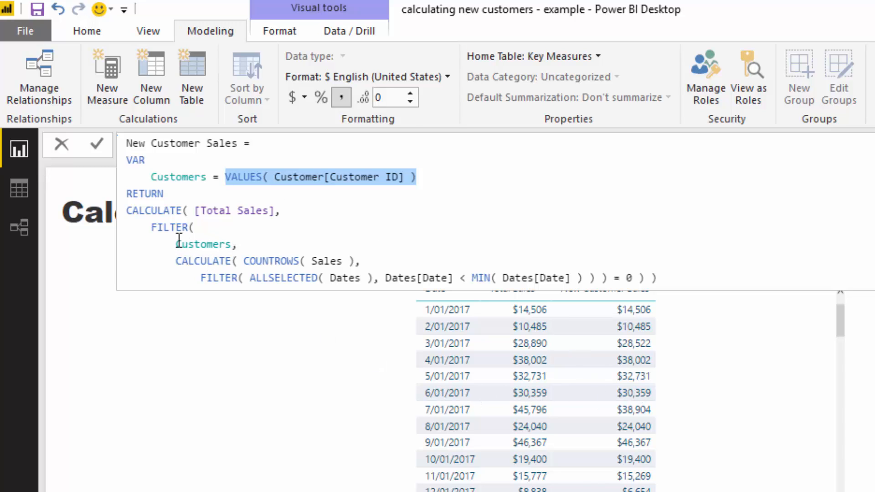
Step: Examine how the New Customer Sales formula filters Customers by counting Sales rows before the current date within ALLSELECTED( Dates )
left_click_drag(176, 244, 235, 242)
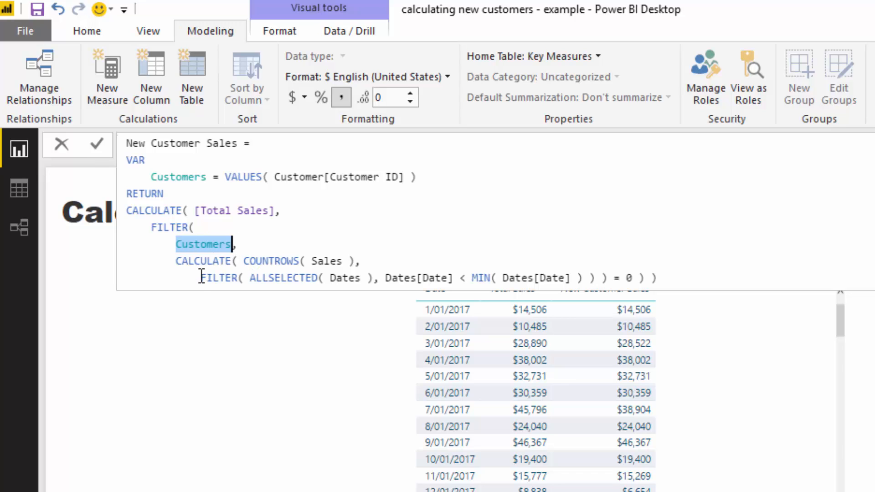
left_click_drag(201, 276, 374, 271)
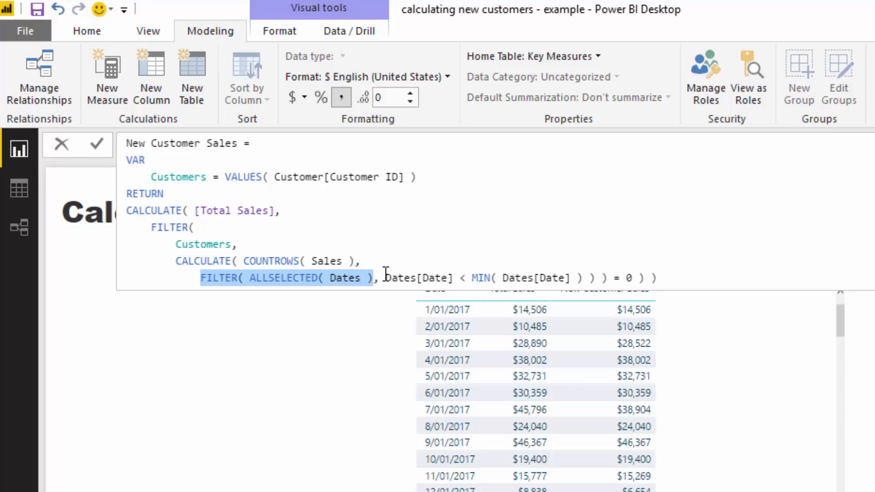
left_click_drag(386, 275, 577, 276)
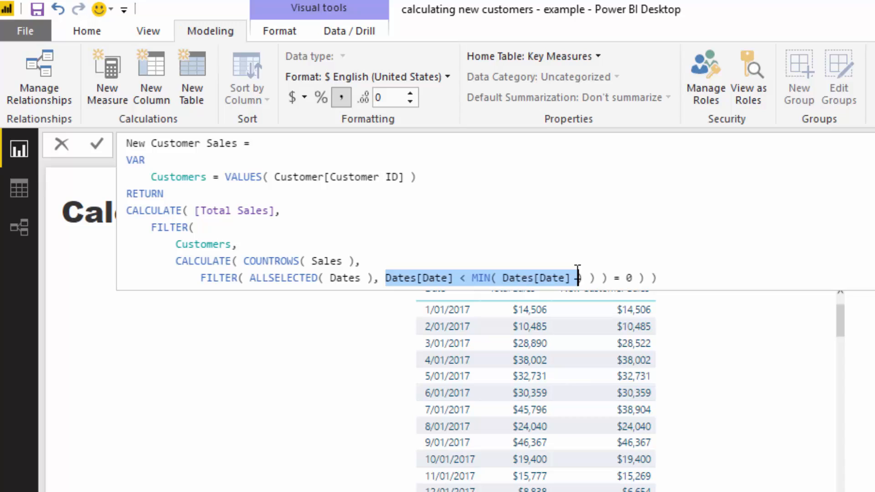
left_click(633, 278)
left_click_drag(633, 278, 614, 282)
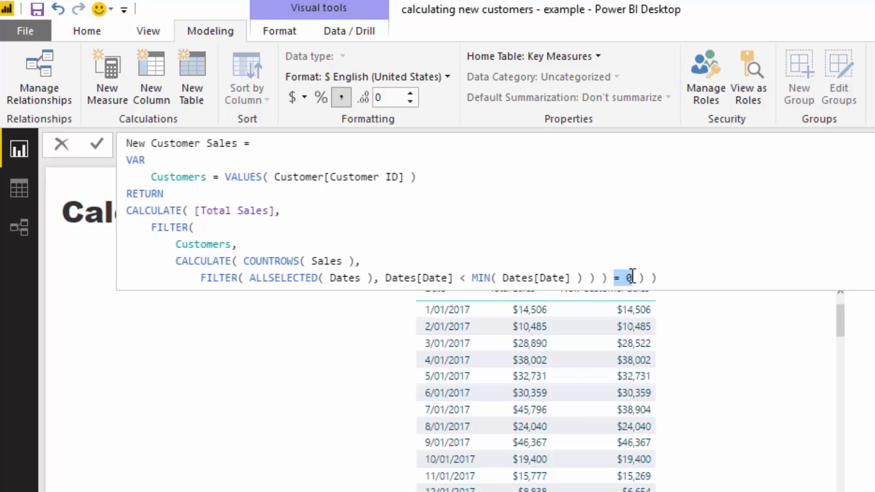
left_click(633, 277)
left_click_drag(632, 277, 616, 279)
left_click_drag(176, 261, 668, 278)
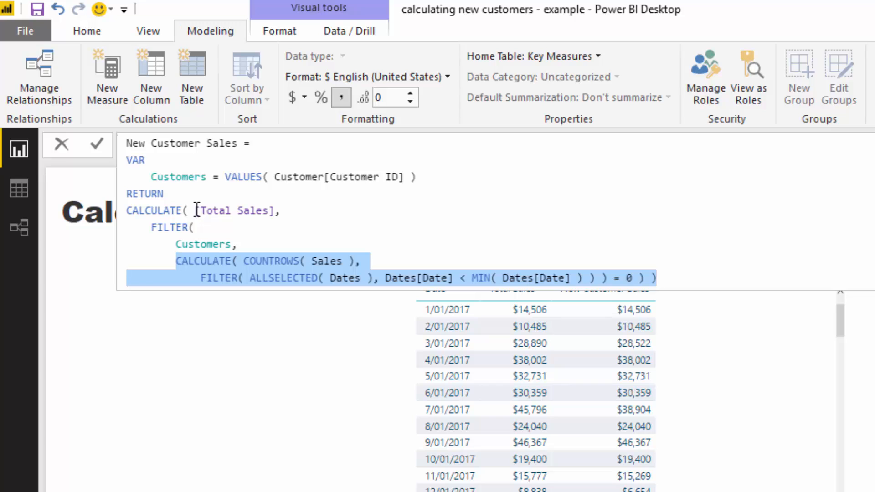
left_click_drag(196, 210, 276, 207)
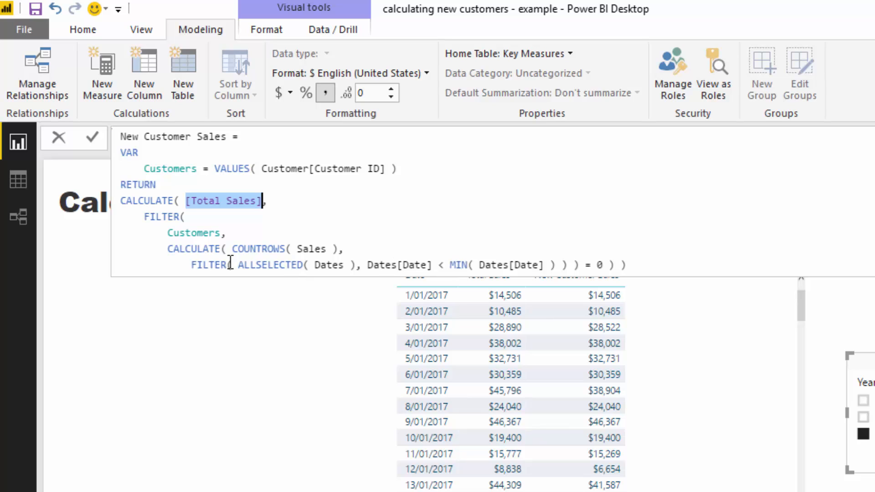
left_click_drag(191, 265, 586, 260)
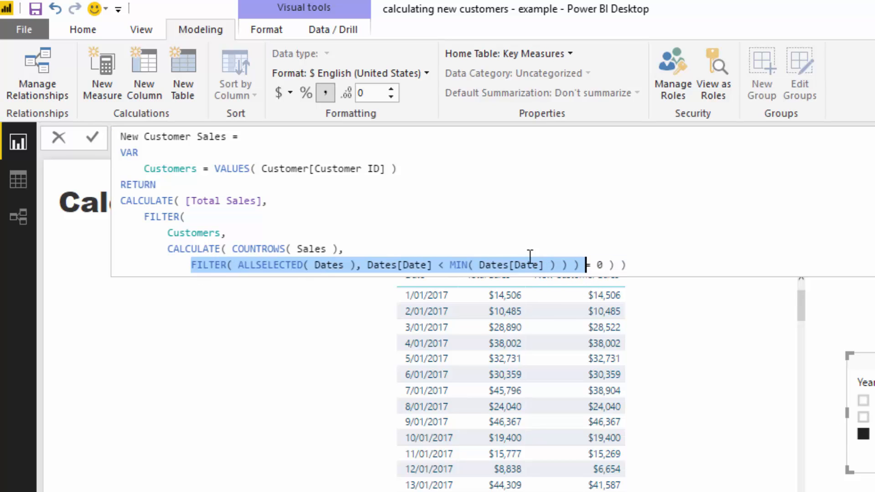
left_click_drag(191, 266, 746, 260)
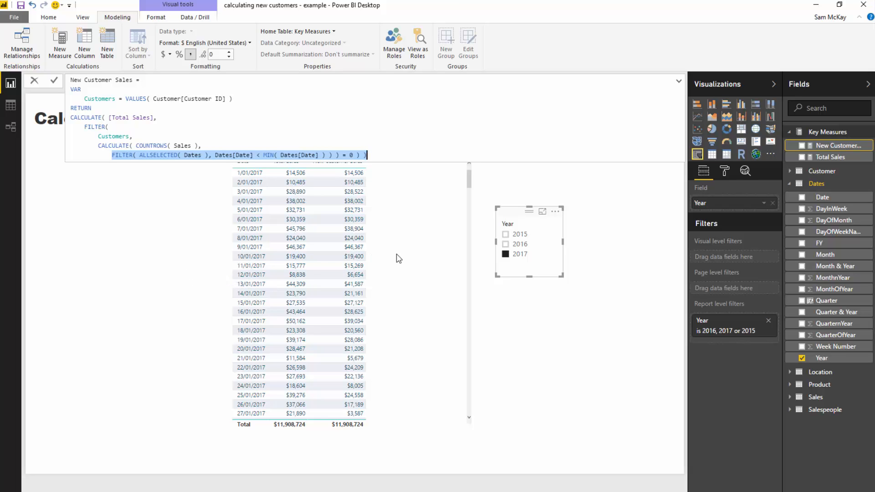
Step: Create the measure Old Customer Sales = [Total Sales] - [New Customer Sales]
left_click(197, 242)
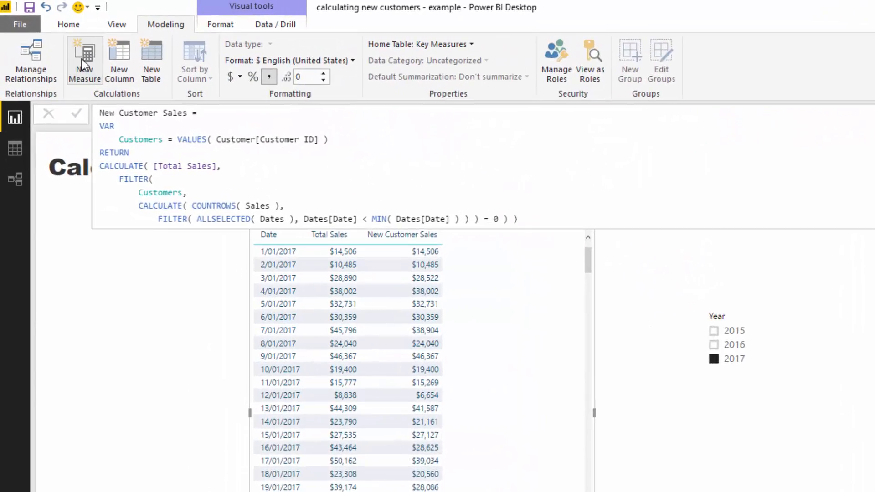
left_click(58, 46)
key("BackSpace")
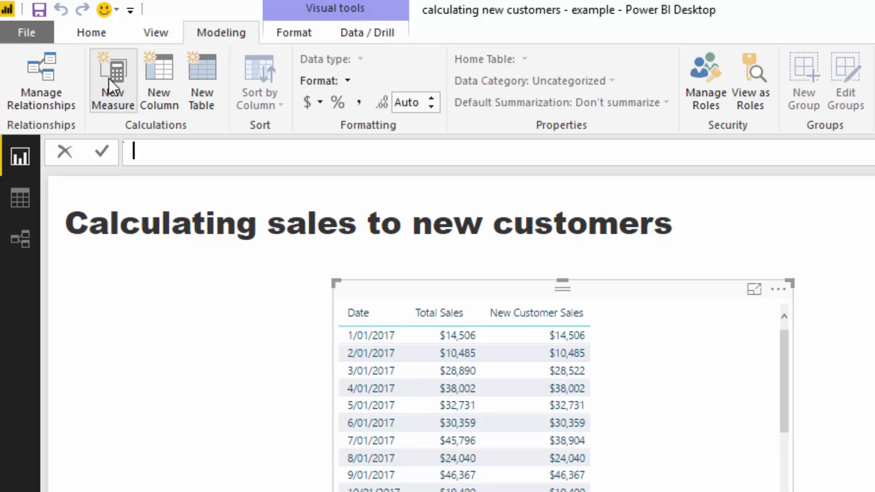
type("Old Customer ")
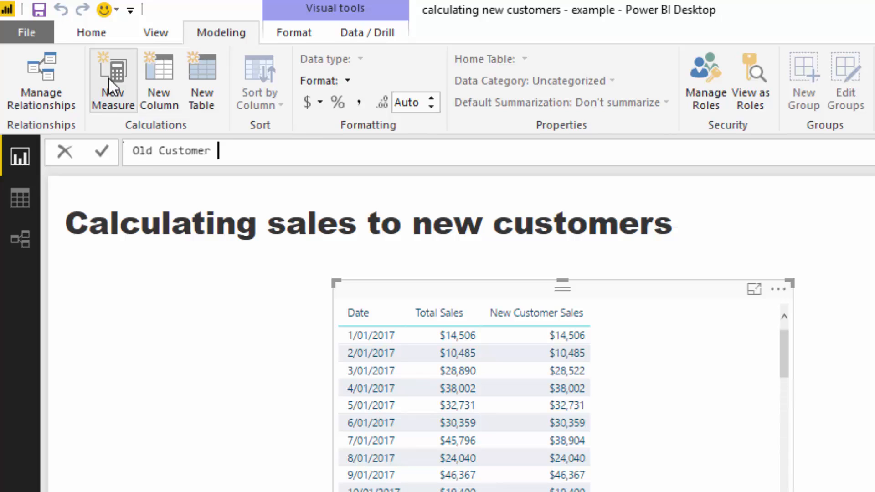
type("Sales = [Total")
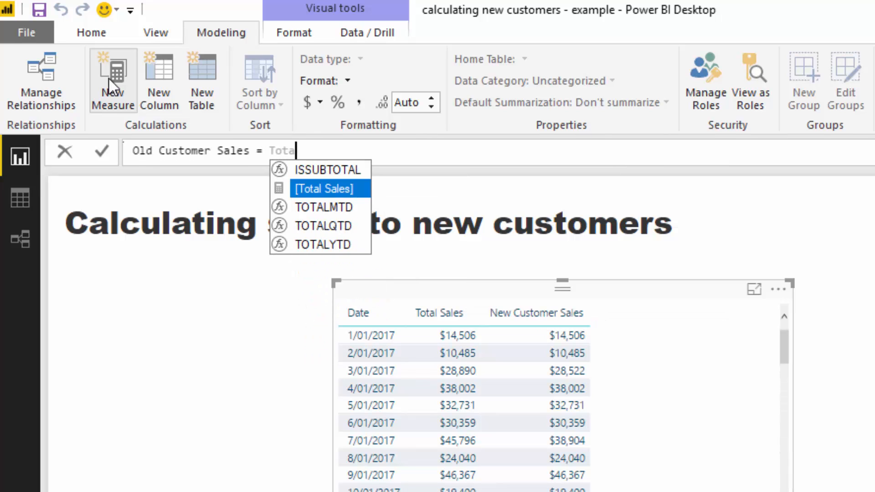
key("Tab")
type("- [New")
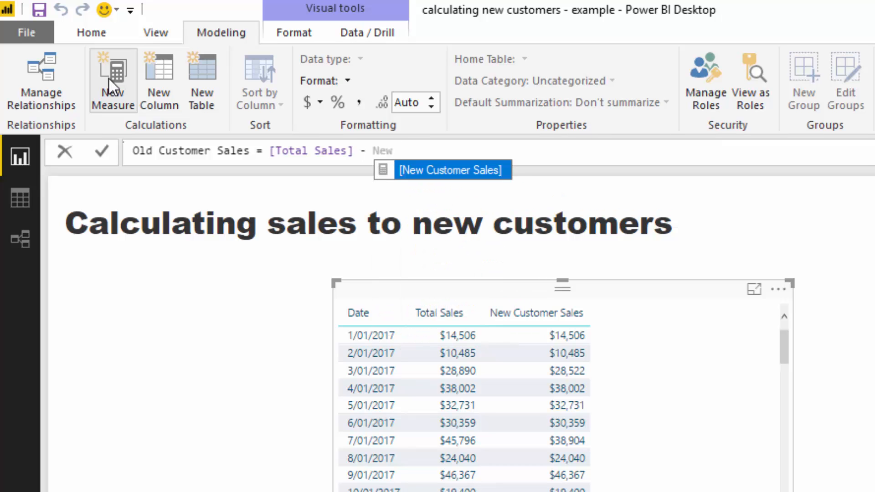
key("Tab")
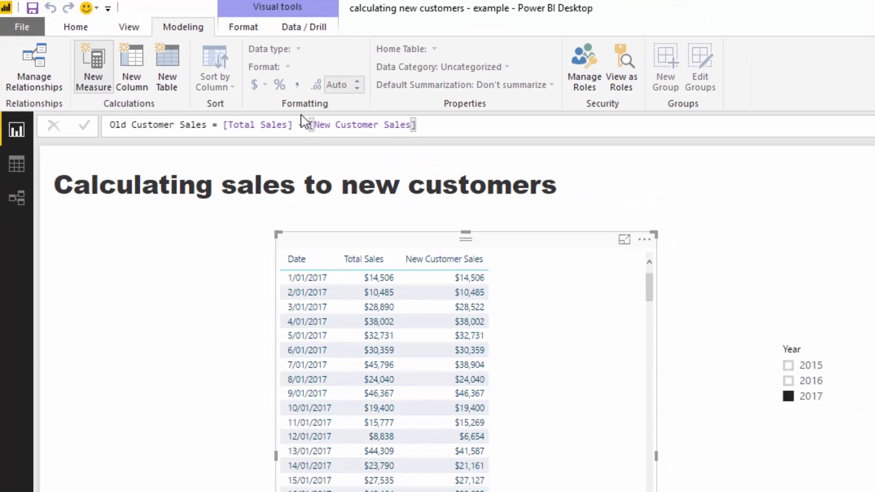
key("Return")
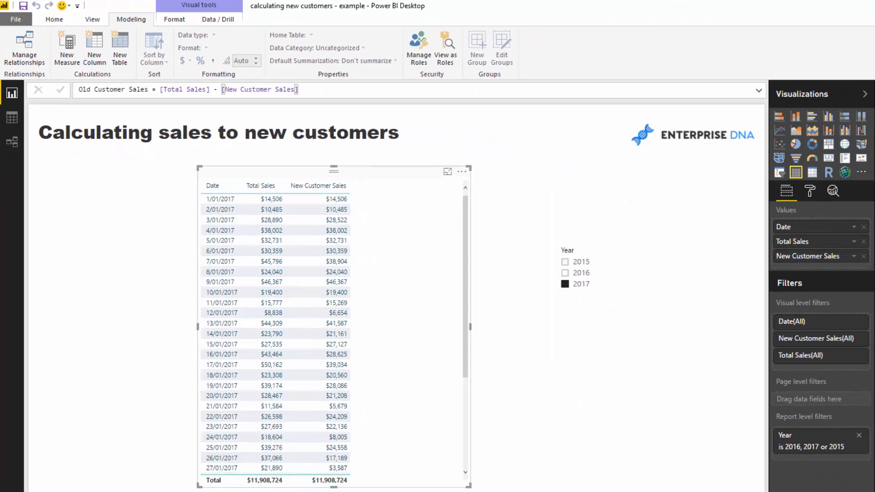
Step: Turn the sales table into a stacked column chart of New Customer Sales and Old Customer Sales by Date, without Total Sales
left_click_drag(839, 157, 358, 272)
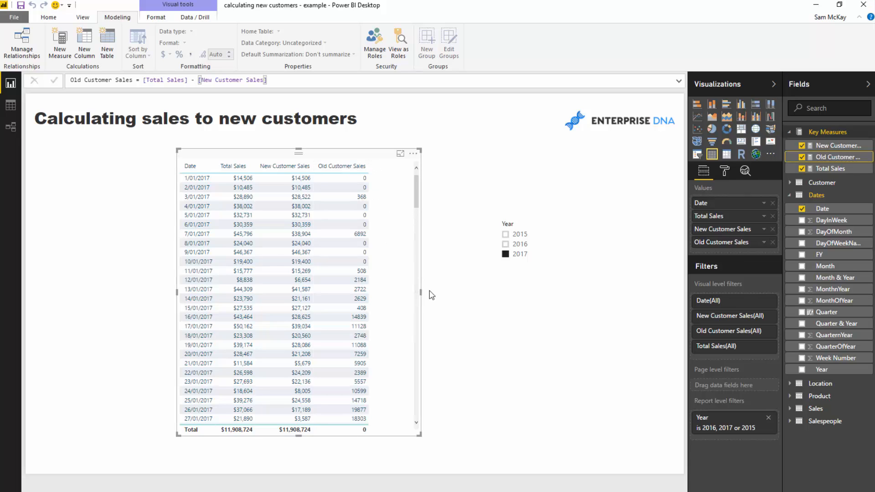
left_click(772, 216)
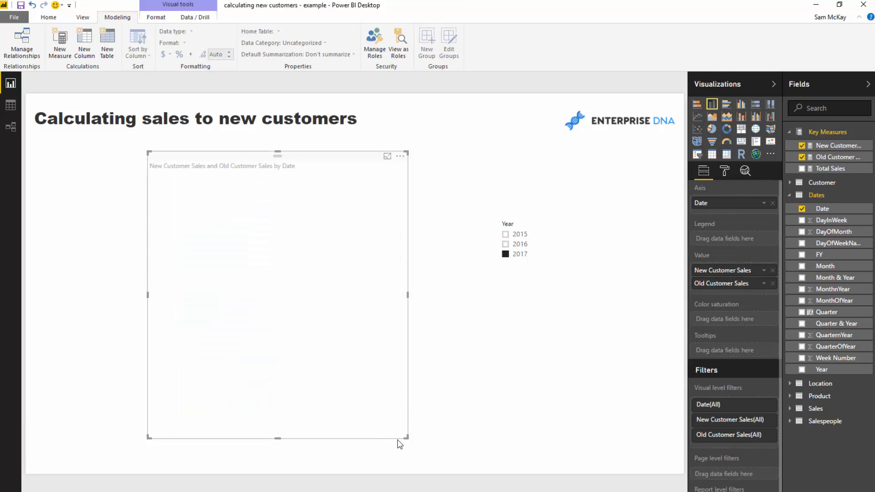
Step: Make the column chart wider and shorter and place it directly beneath the page title, clear of the Year slicer
left_click_drag(402, 440, 504, 422)
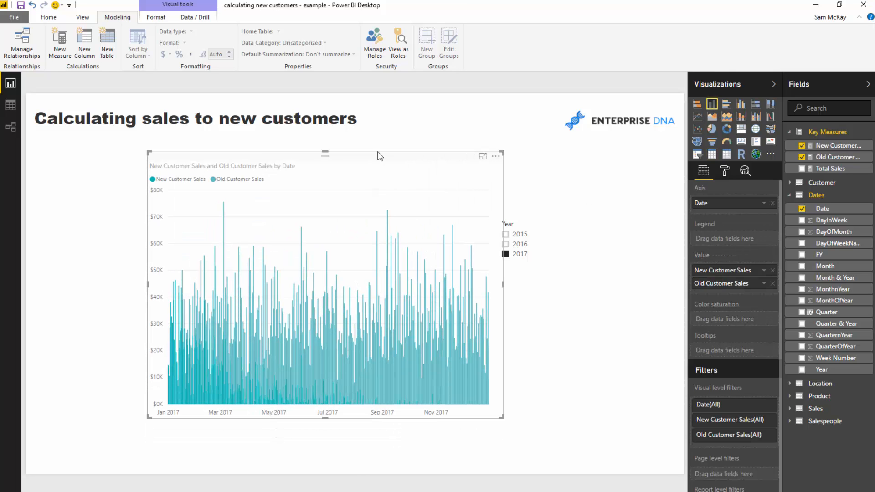
left_click_drag(379, 156, 276, 147)
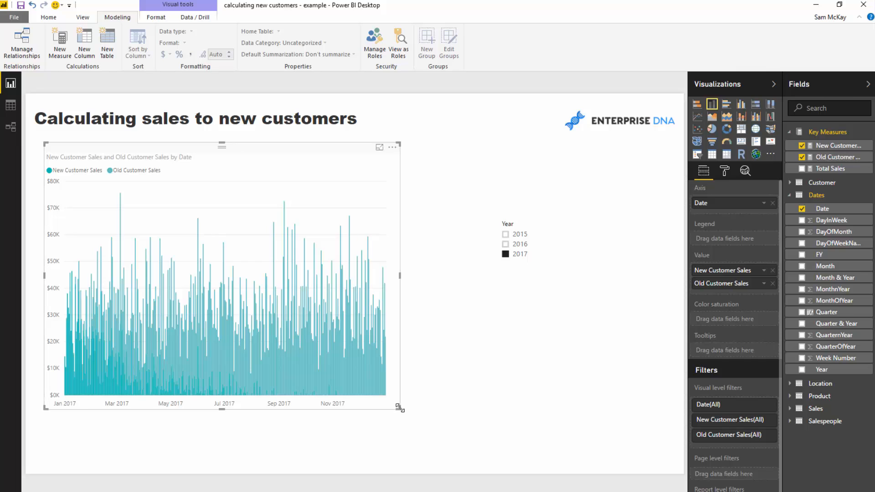
left_click_drag(400, 408, 451, 300)
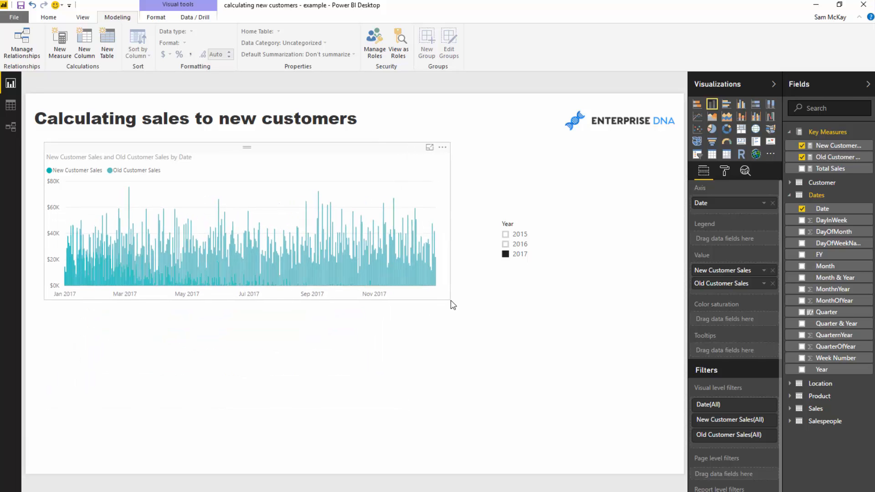
Step: Set the chart's New Customer Sales data color to dark blue
left_click(724, 171)
left_click(720, 265)
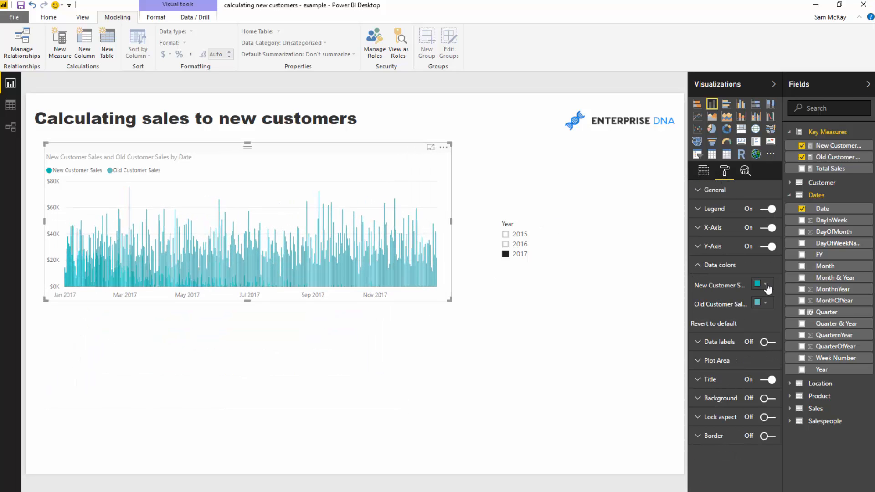
left_click(761, 284)
left_click(704, 335)
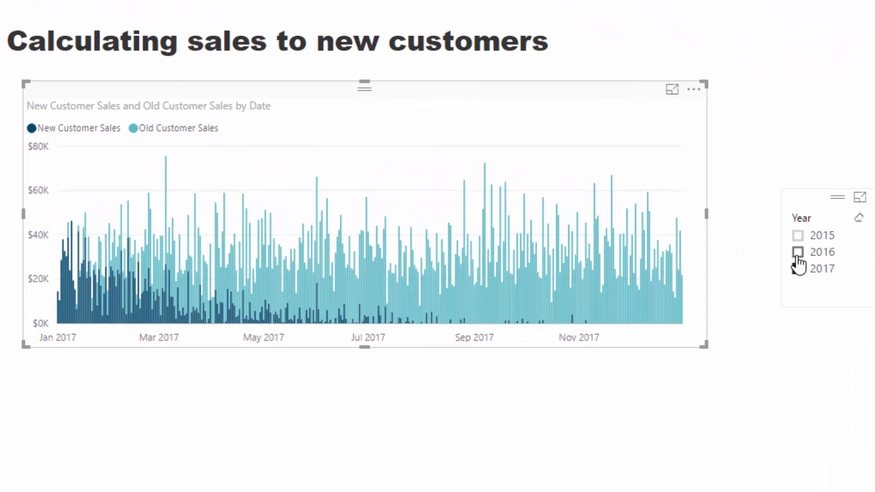
Step: Filter the column chart by 2016, 2015 and 2017 in turn to compare new and old customer sales
left_click(798, 254)
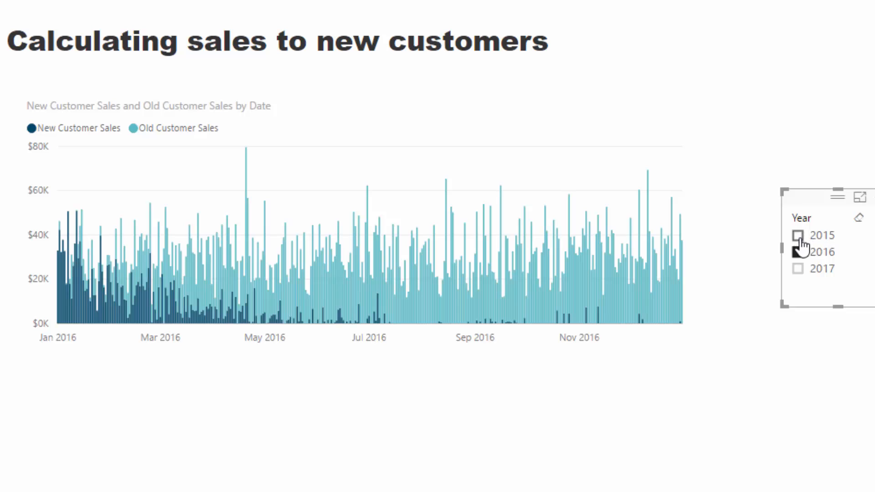
left_click(798, 236)
left_click(797, 269)
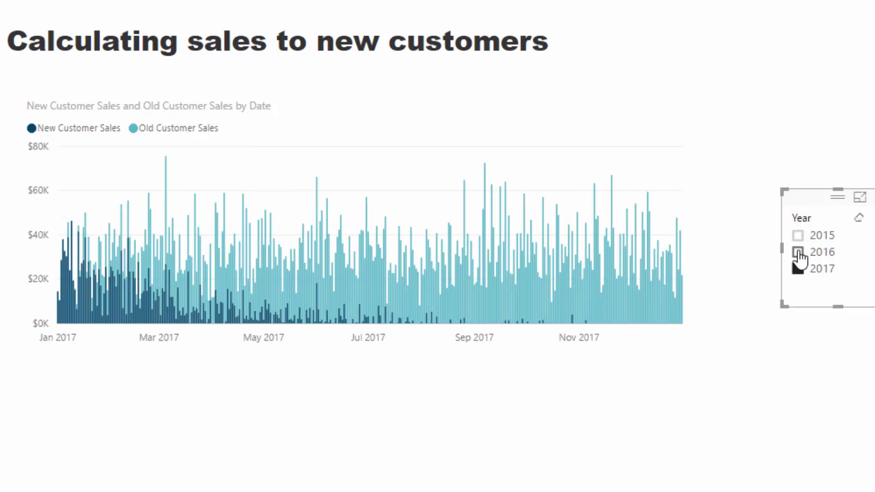
Step: Widen the Fields pane to show full measure names and review the whole New Customer Sales formula
left_click(511, 100)
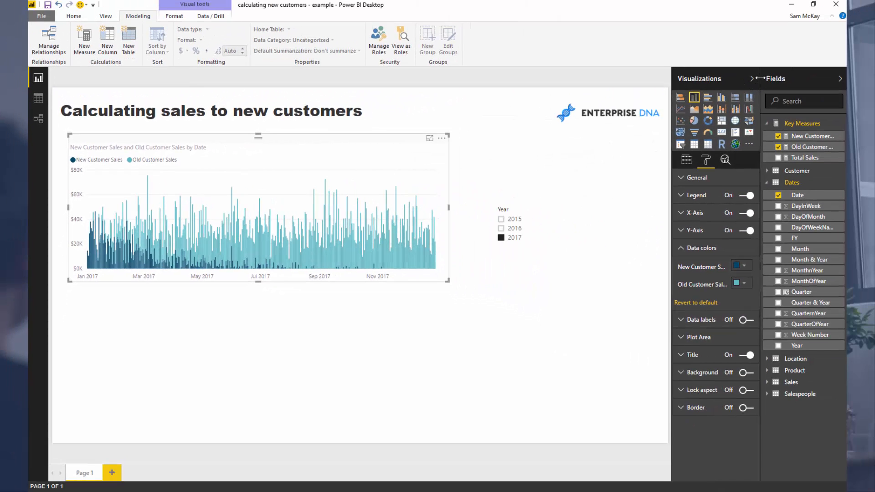
left_click_drag(757, 78, 734, 78)
left_click(793, 136)
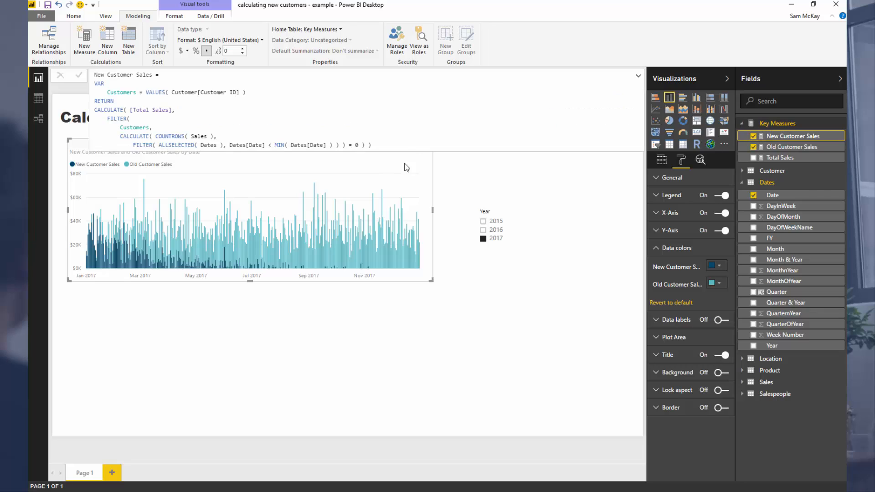
left_click_drag(371, 145, 97, 75)
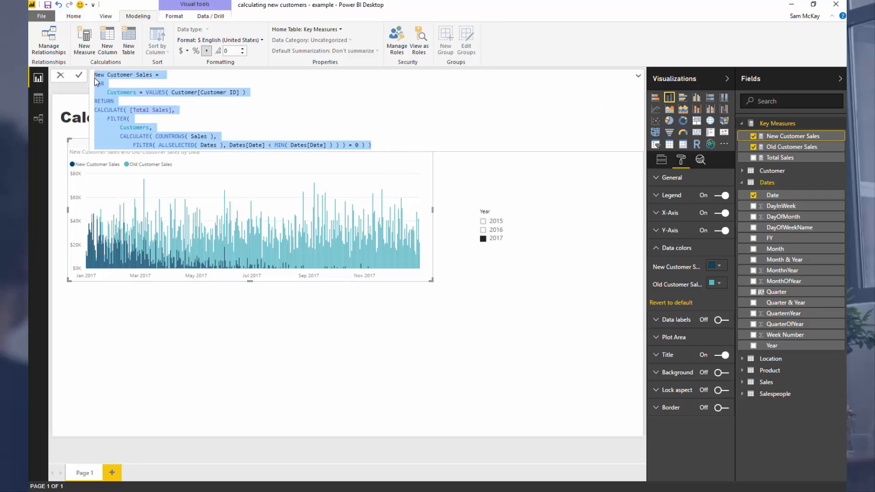
left_click(111, 86)
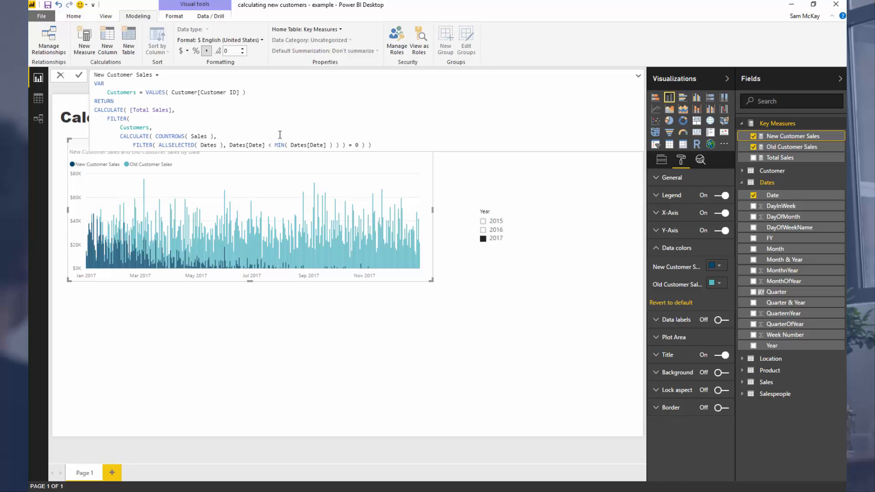
left_click(235, 323)
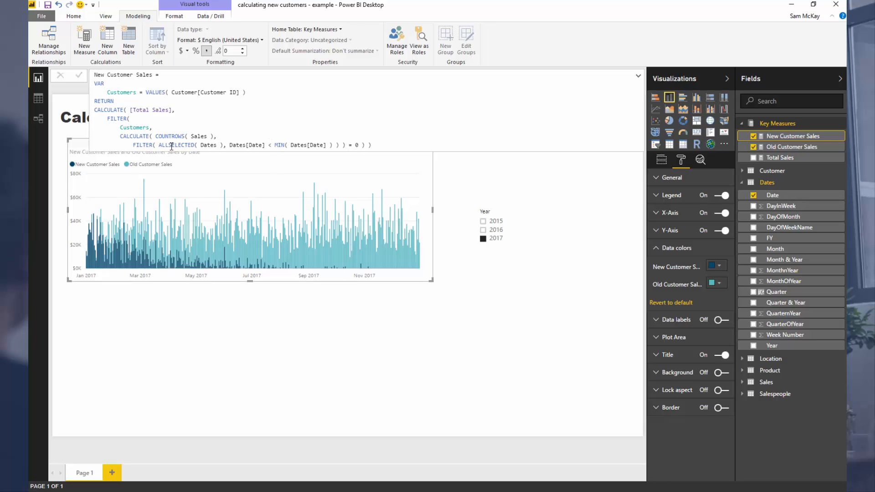